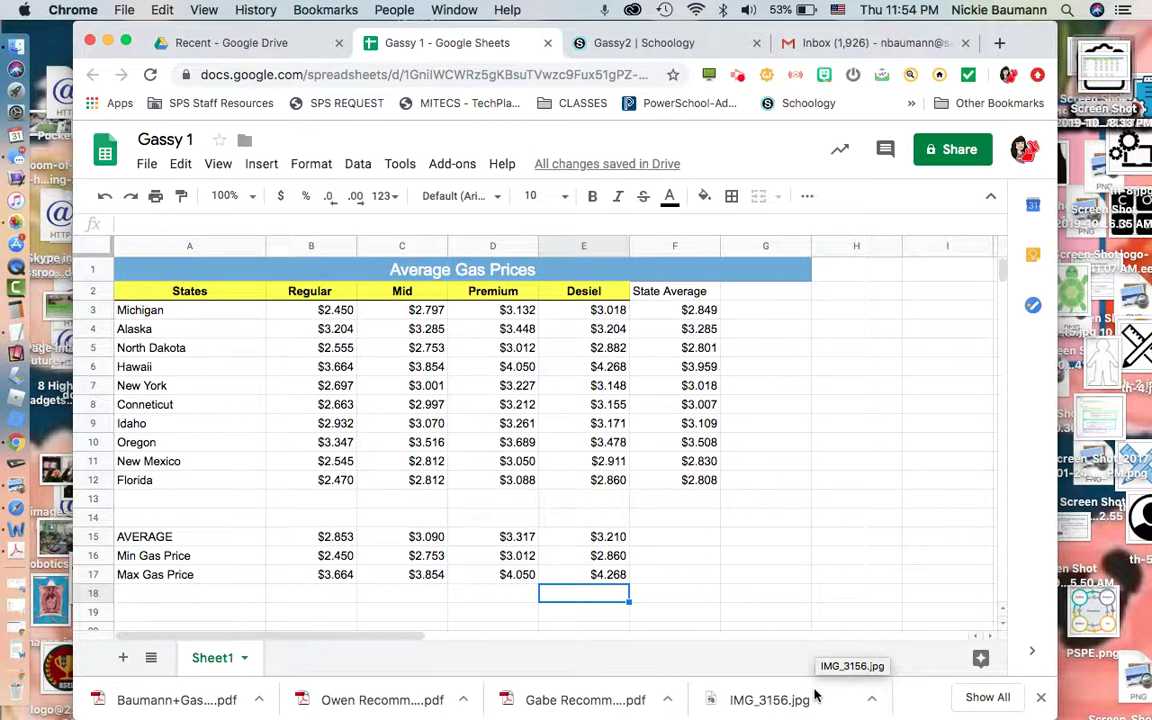
- Change the title's trailing 1 to 2 so the spreadsheet reads Gassy 2
{"action": "left_click", "coordinate": [193, 140]}
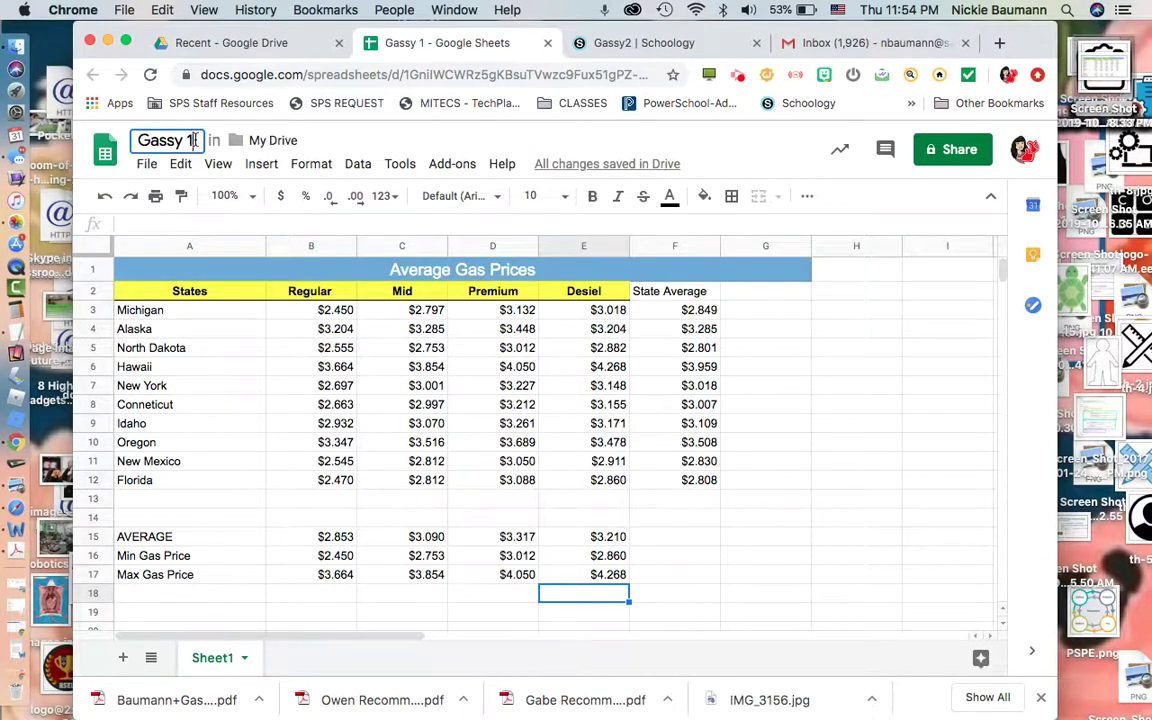
{"action": "key", "text": "BackSpace"}
{"action": "type", "text": "2"}
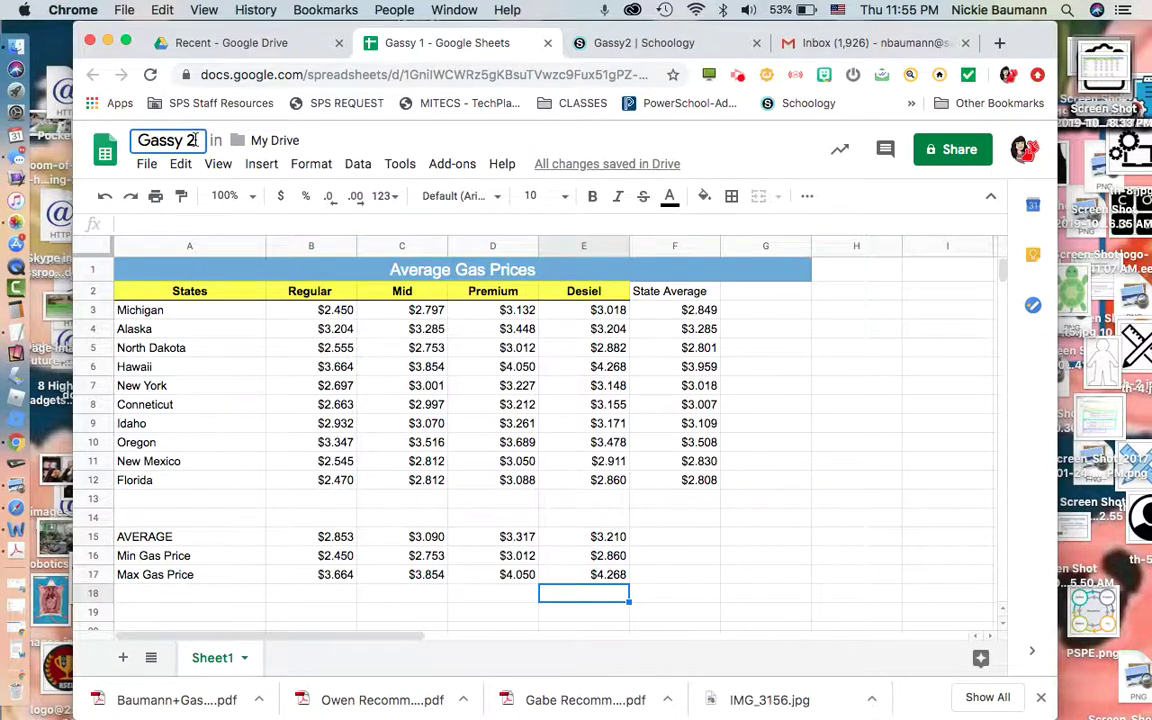
{"action": "left_click", "coordinate": [50, 300]}
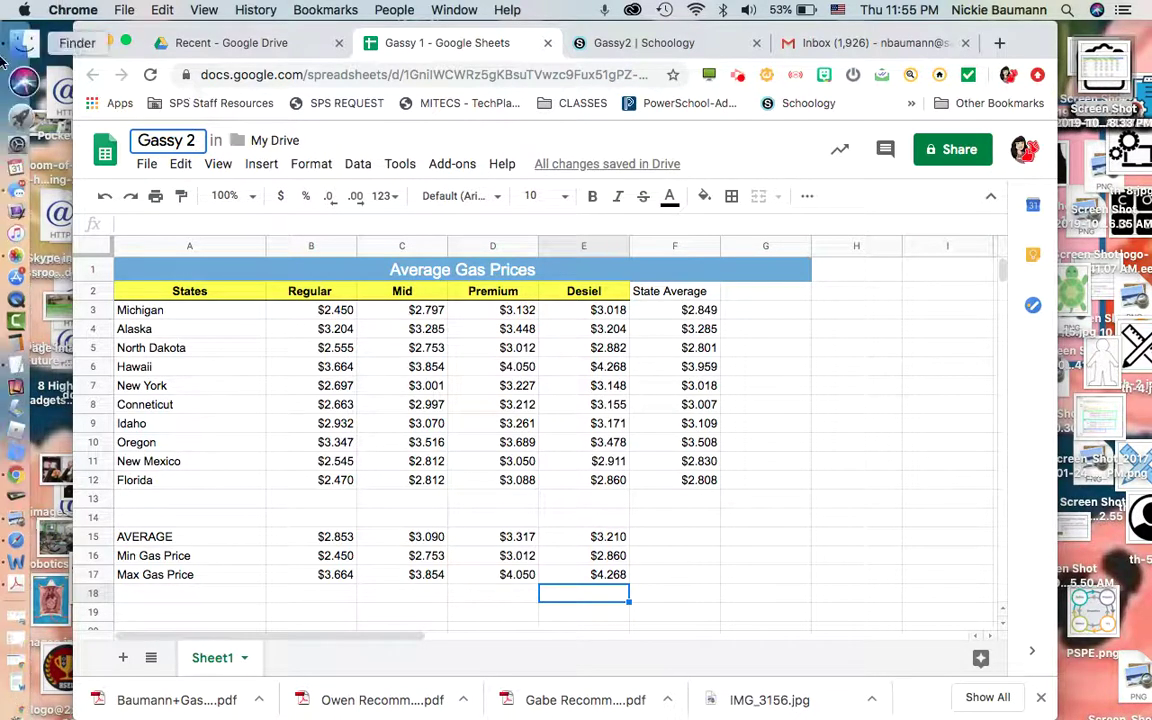
- Select the price block B3:E12
{"action": "left_click", "coordinate": [173, 272]}
{"action": "left_click_drag", "start_coordinate": [334, 313], "coordinate": [578, 487]}
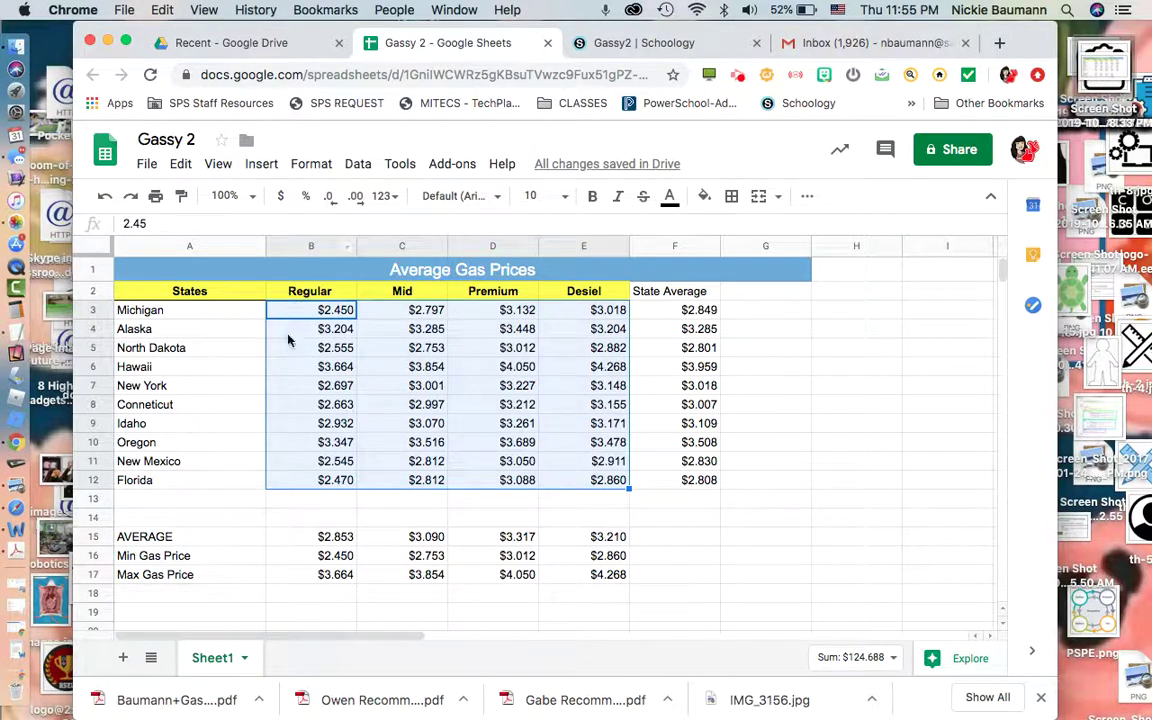
{"action": "left_click", "coordinate": [216, 313]}
{"action": "left_click", "coordinate": [325, 313]}
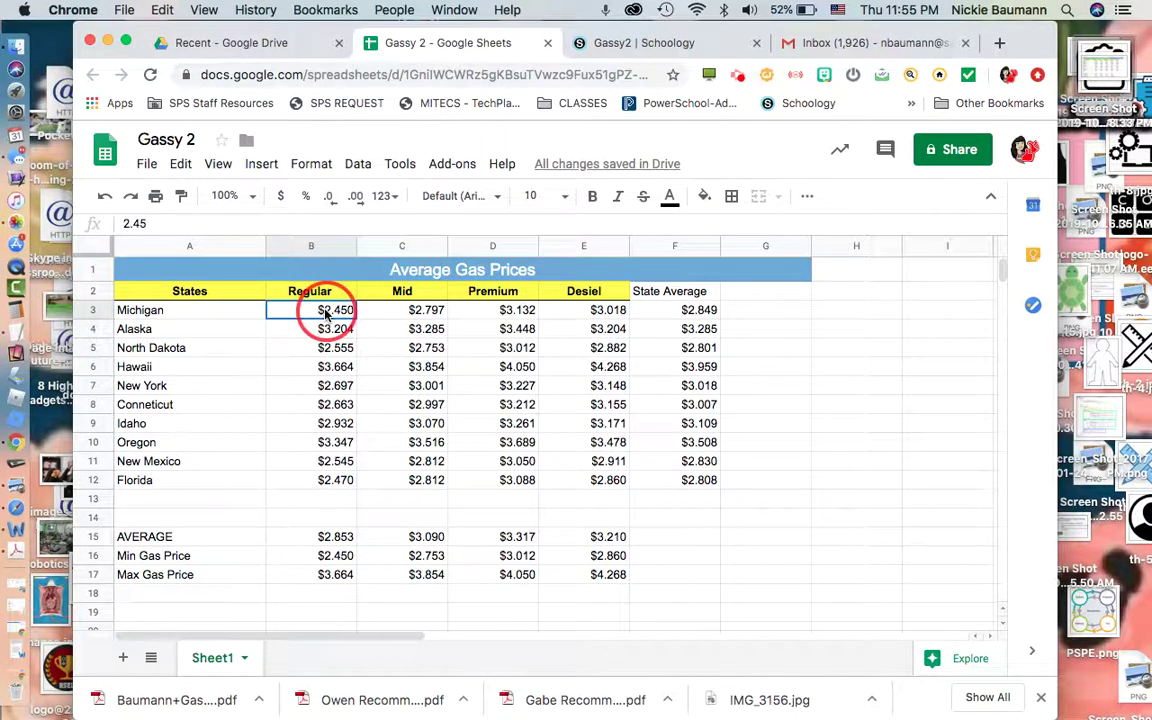
{"action": "left_click_drag", "start_coordinate": [325, 313], "coordinate": [583, 483]}
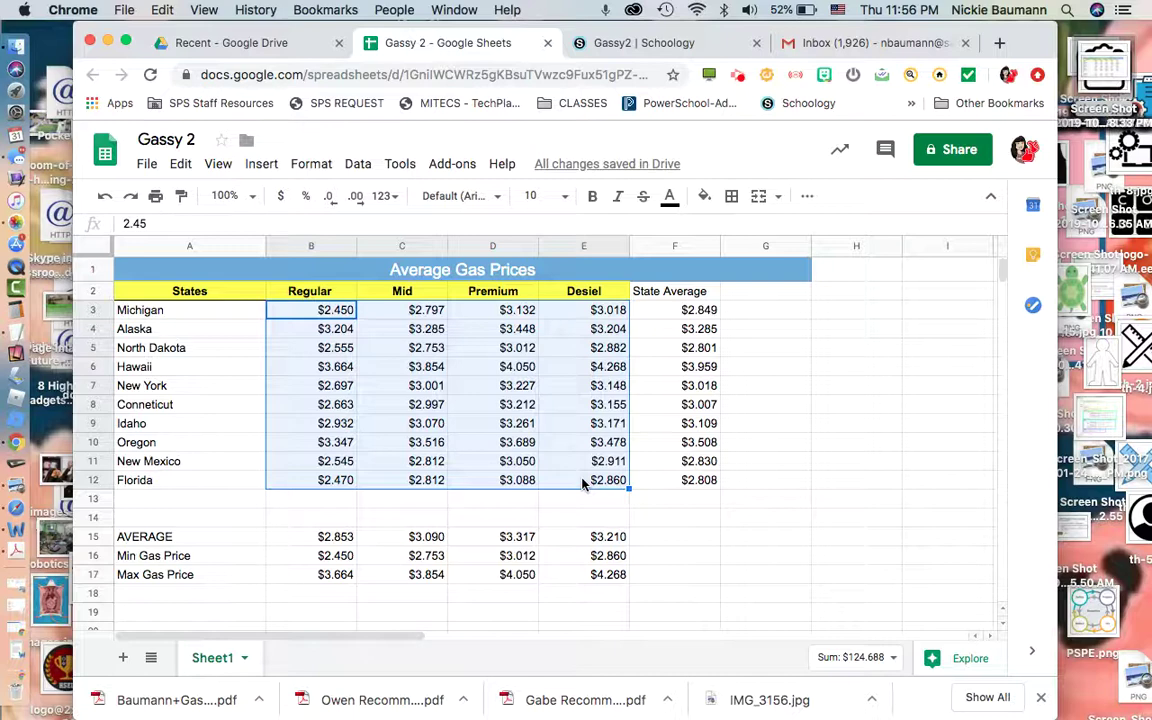
- Open the Conditional format rules panel for the B3:E12 prices from the Format menu
{"action": "left_click", "coordinate": [303, 172]}
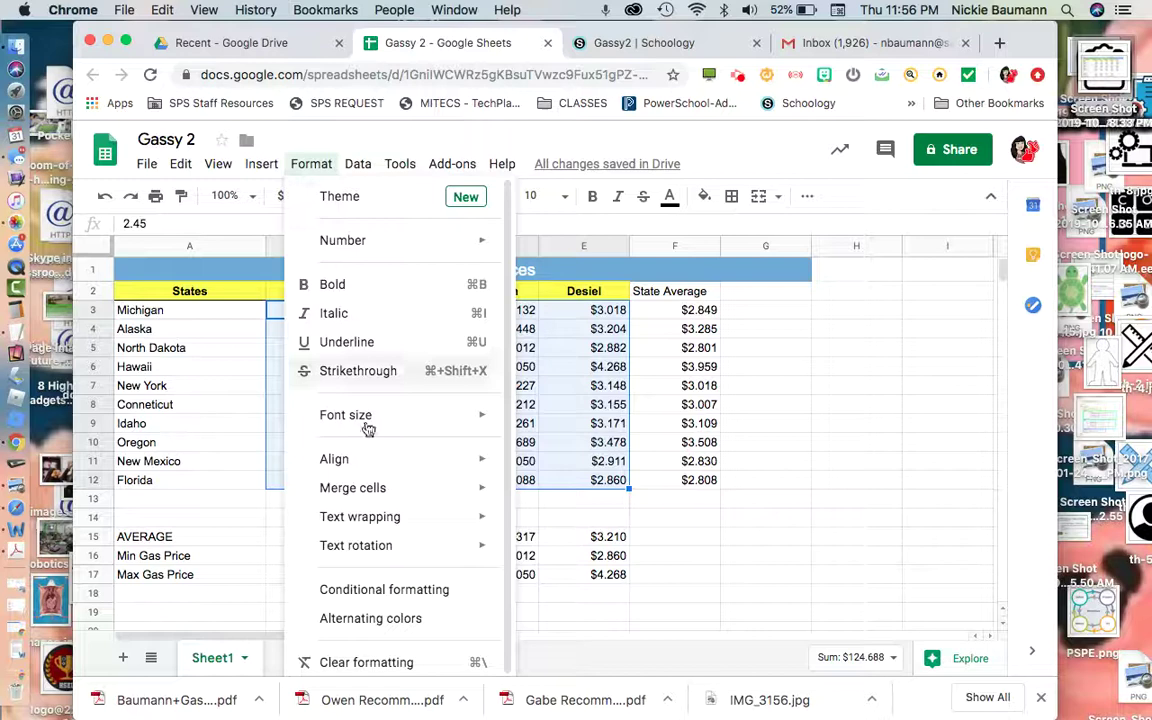
{"action": "left_click", "coordinate": [399, 661]}
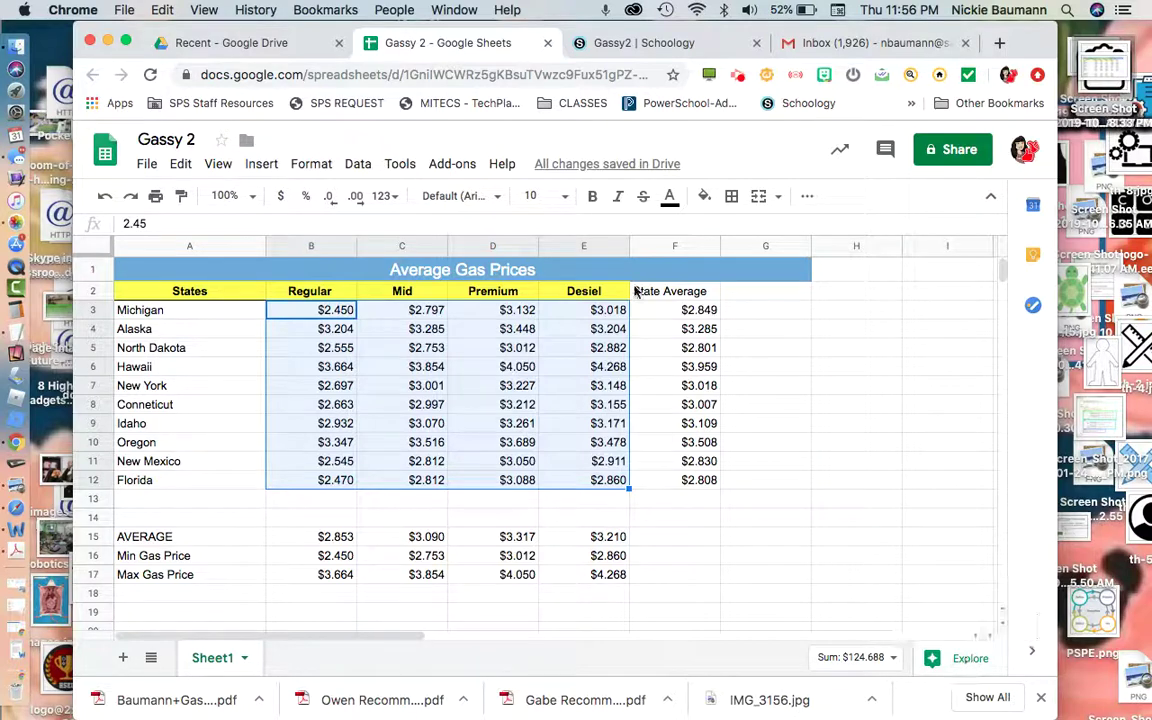
{"action": "left_click", "coordinate": [311, 166]}
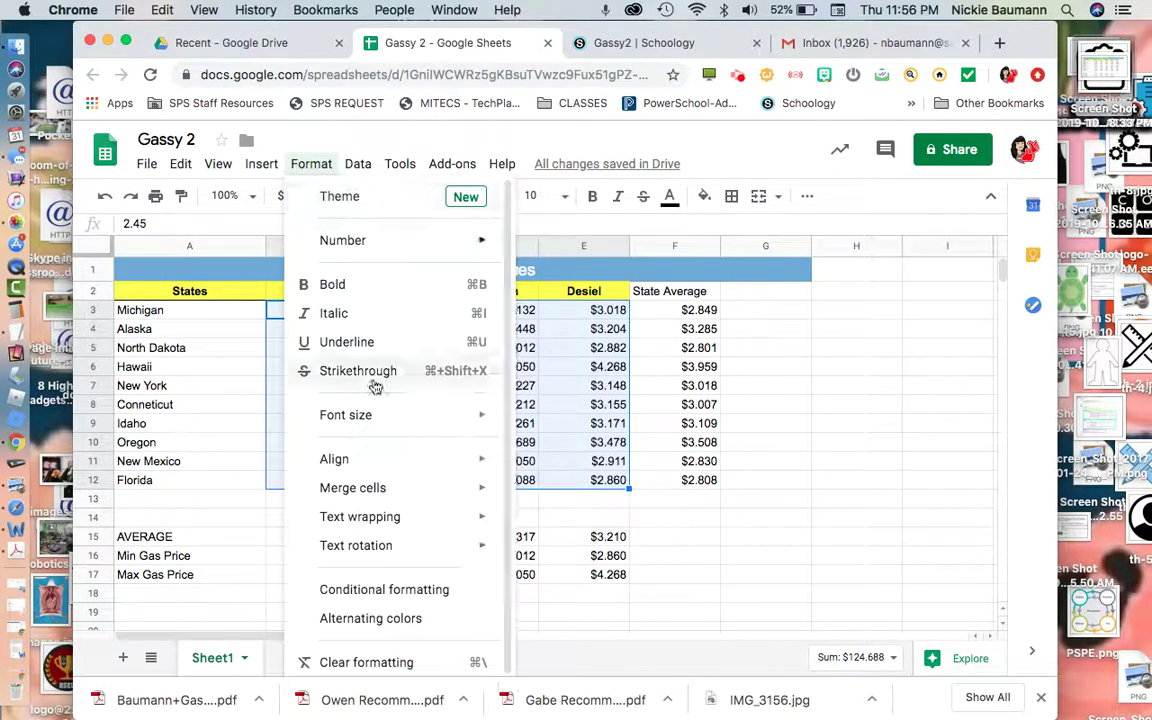
{"action": "left_click", "coordinate": [387, 594]}
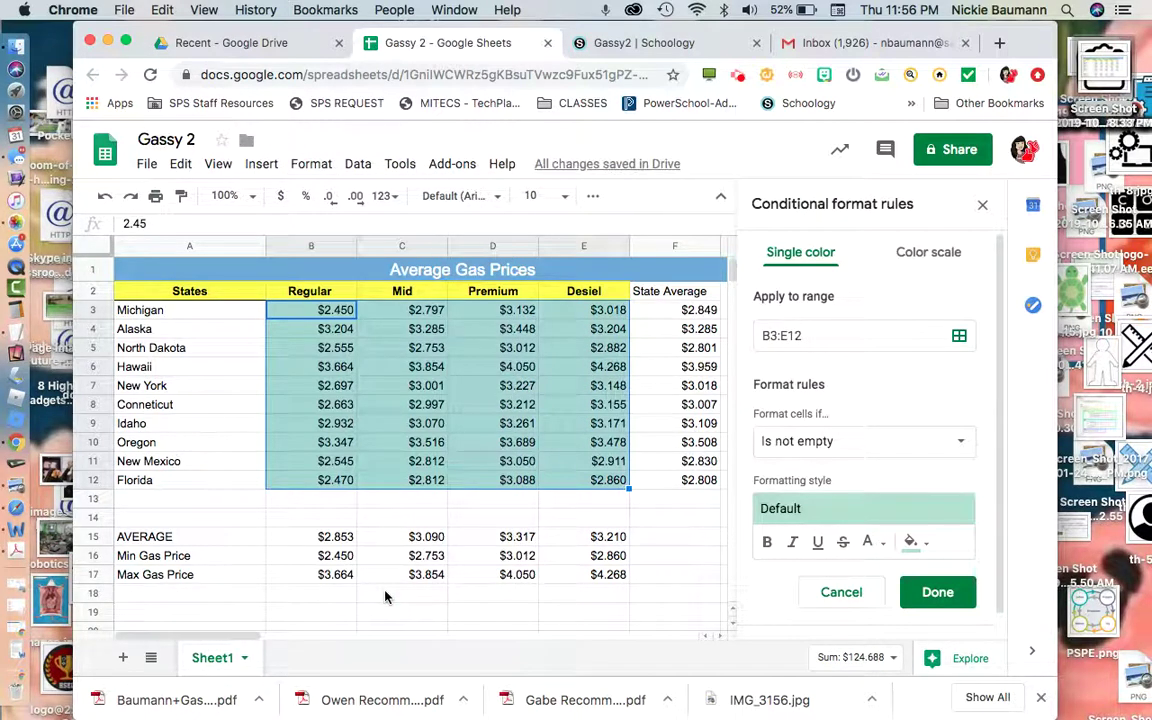
- Add a rule filling prices greater than or equal to $3.40 with magenta
{"action": "left_click", "coordinate": [817, 446]}
{"action": "left_click_drag", "start_coordinate": [928, 476], "coordinate": [931, 583]}
{"action": "left_click", "coordinate": [895, 590]}
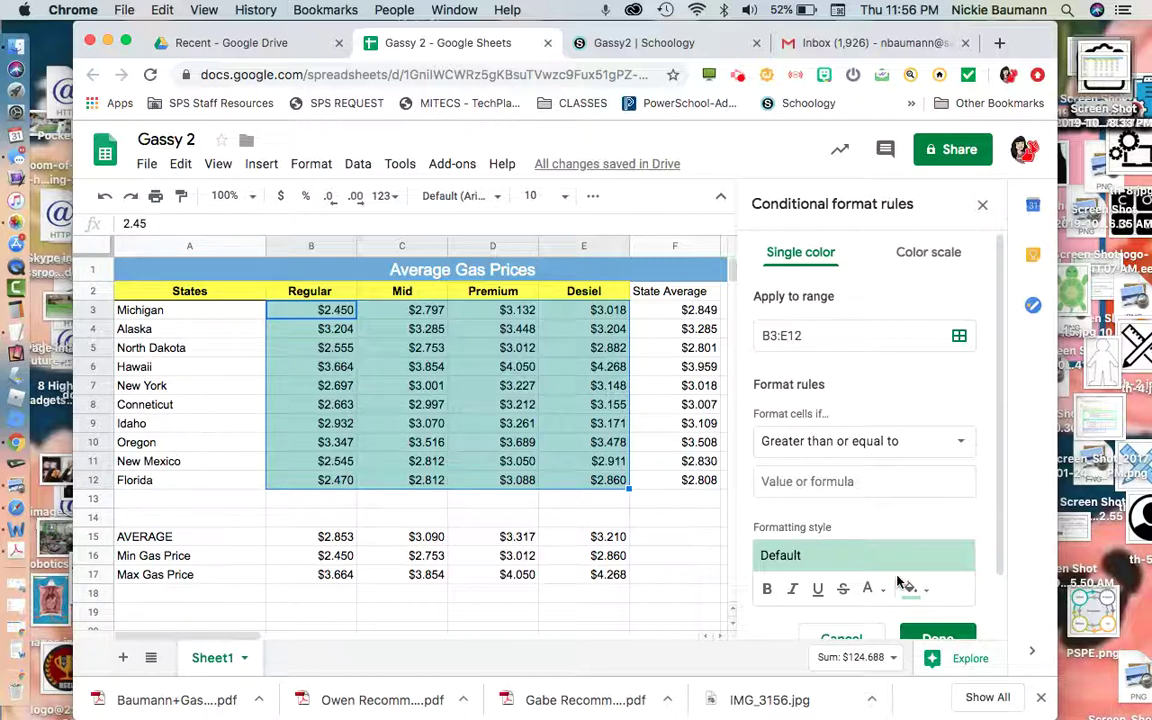
{"action": "left_click", "coordinate": [865, 479]}
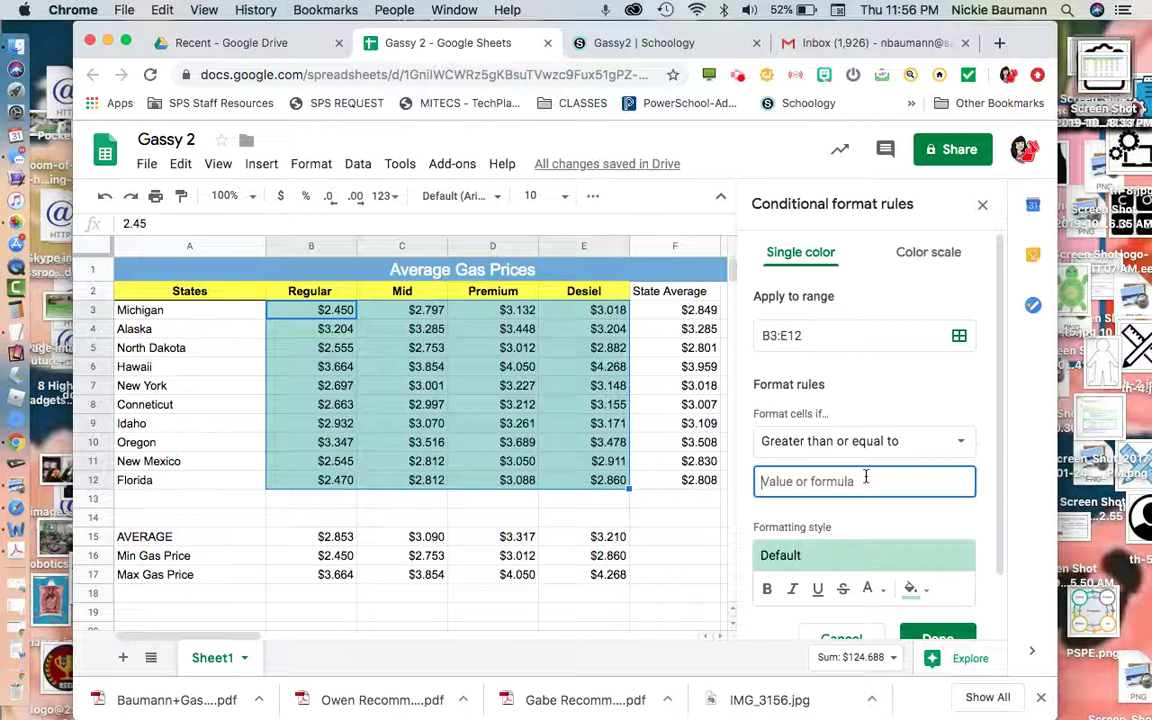
{"action": "type", "text": "$"}
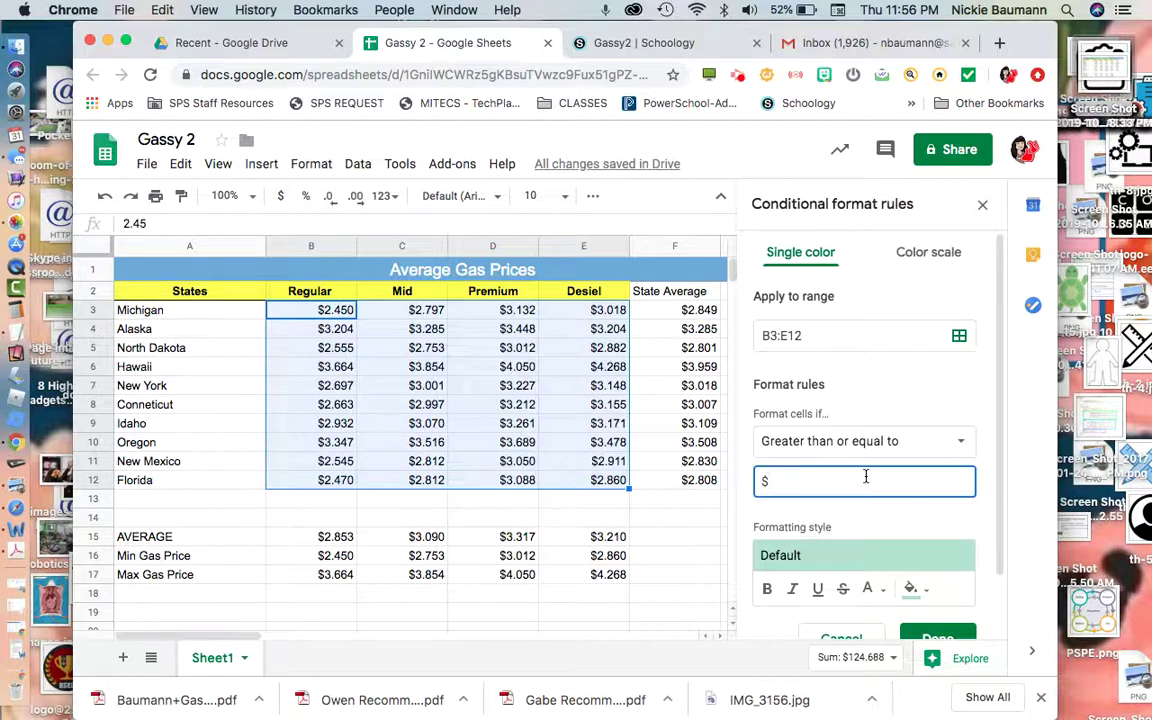
{"action": "type", "text": "3.40"}
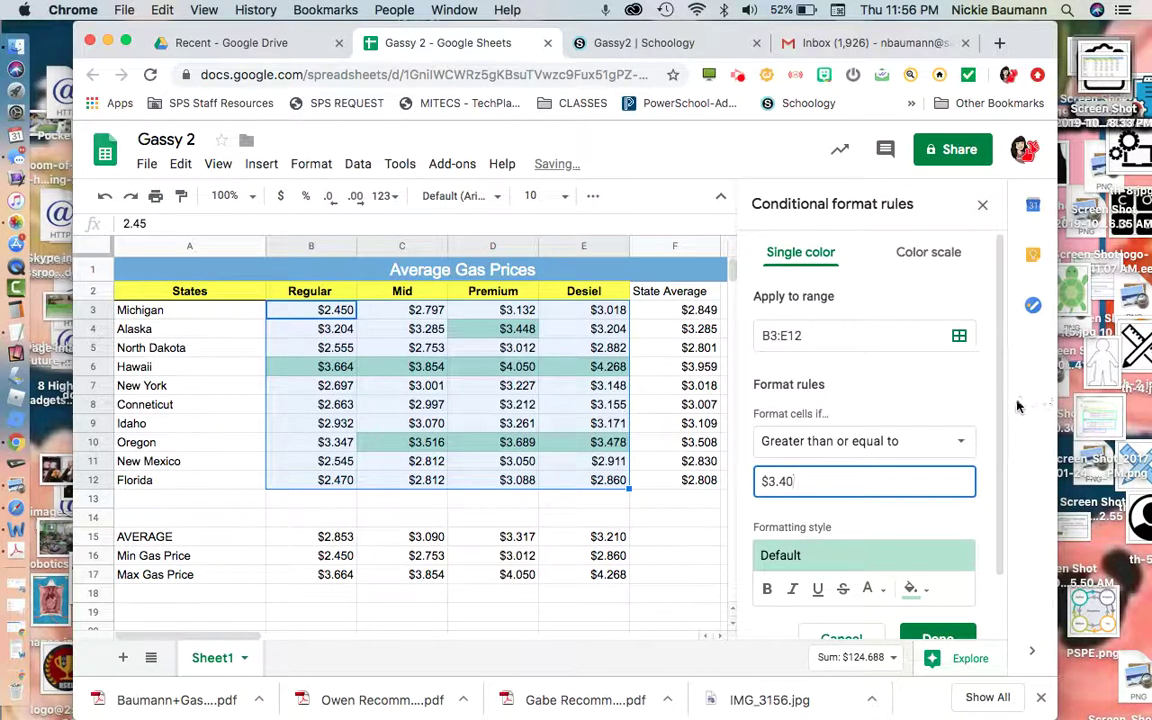
{"action": "left_click_drag", "start_coordinate": [1003, 398], "coordinate": [996, 490]}
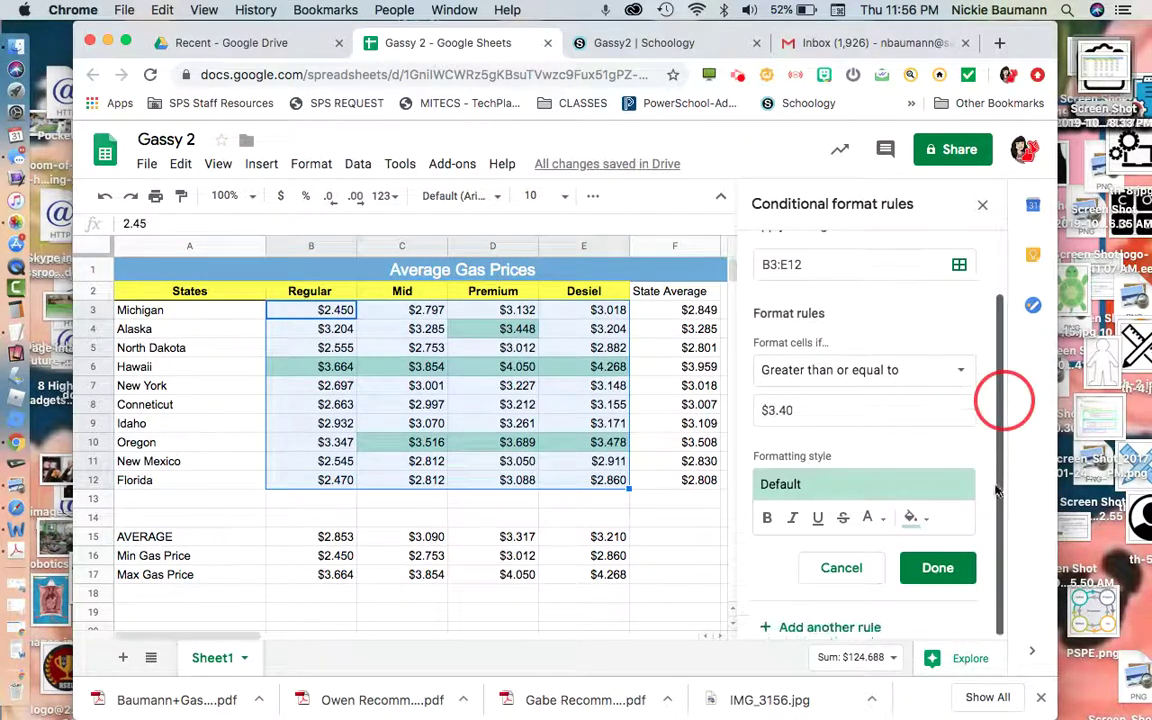
{"action": "left_click", "coordinate": [911, 517]}
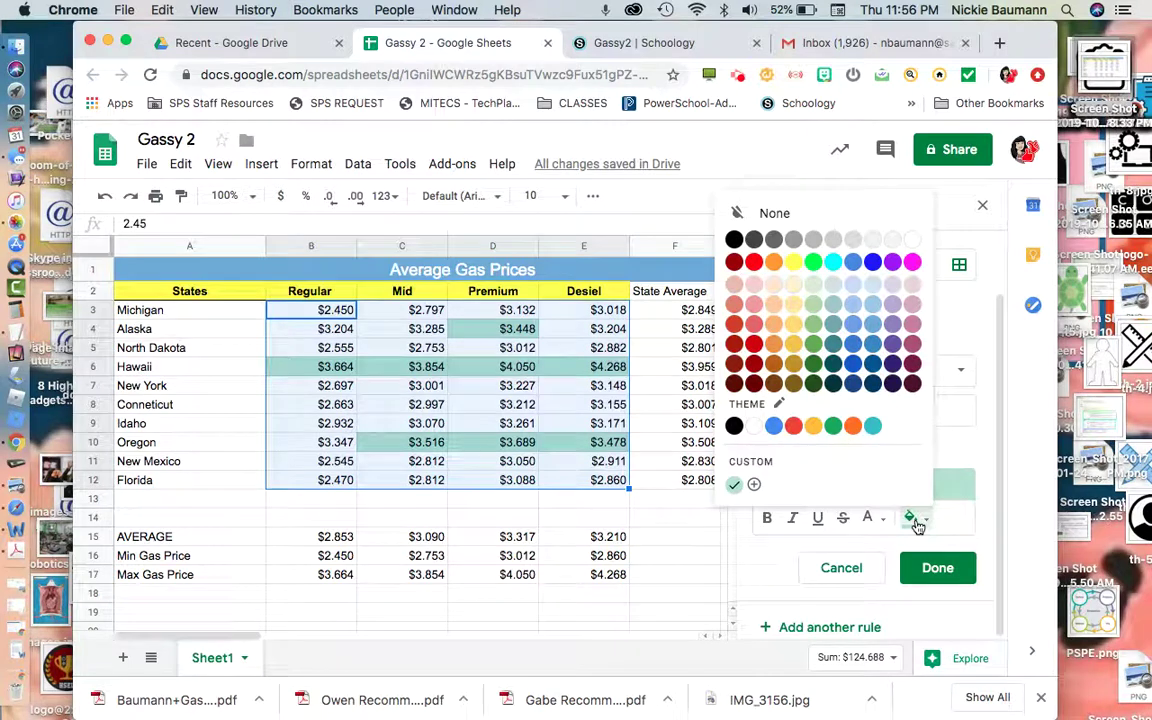
{"action": "left_click", "coordinate": [912, 265]}
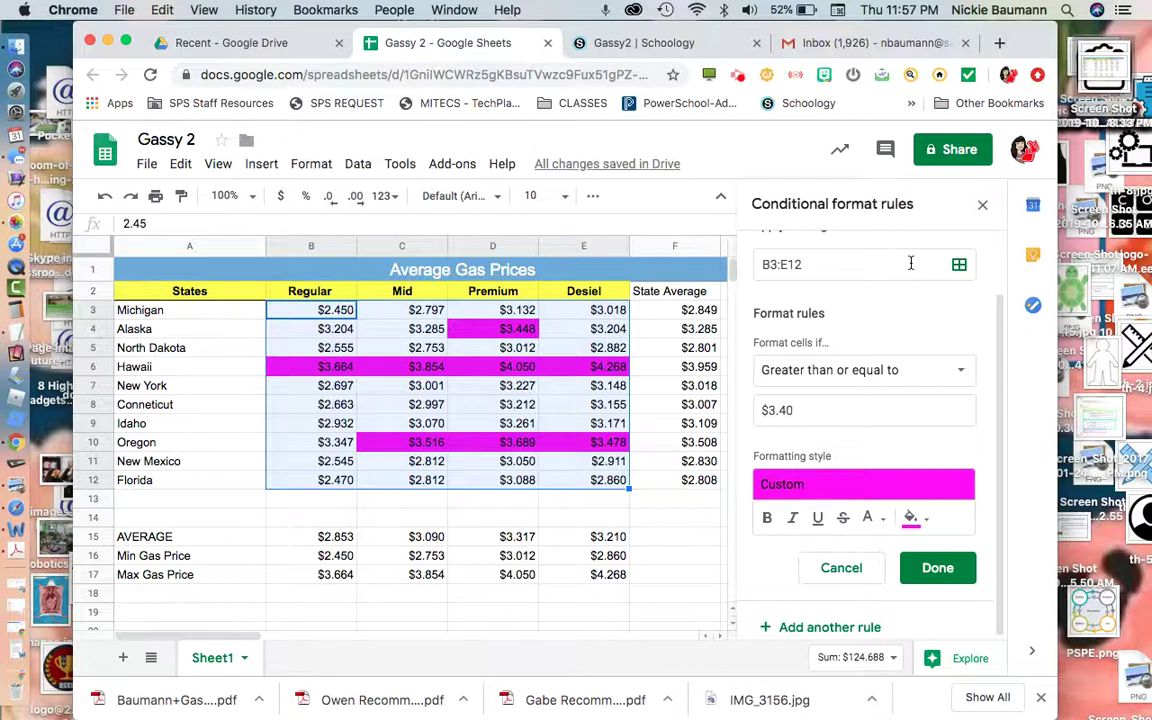
- Set up a rule with the condition less than or equal to $2.40
{"action": "left_click", "coordinate": [840, 628]}
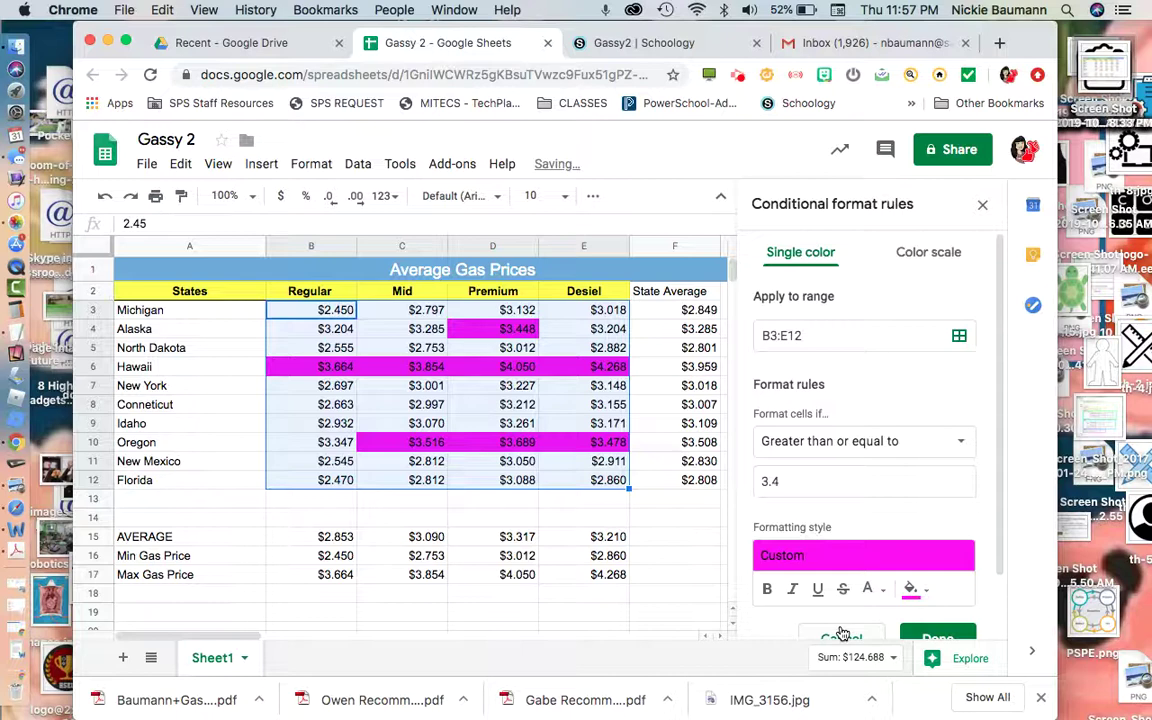
{"action": "left_click", "coordinate": [960, 441]}
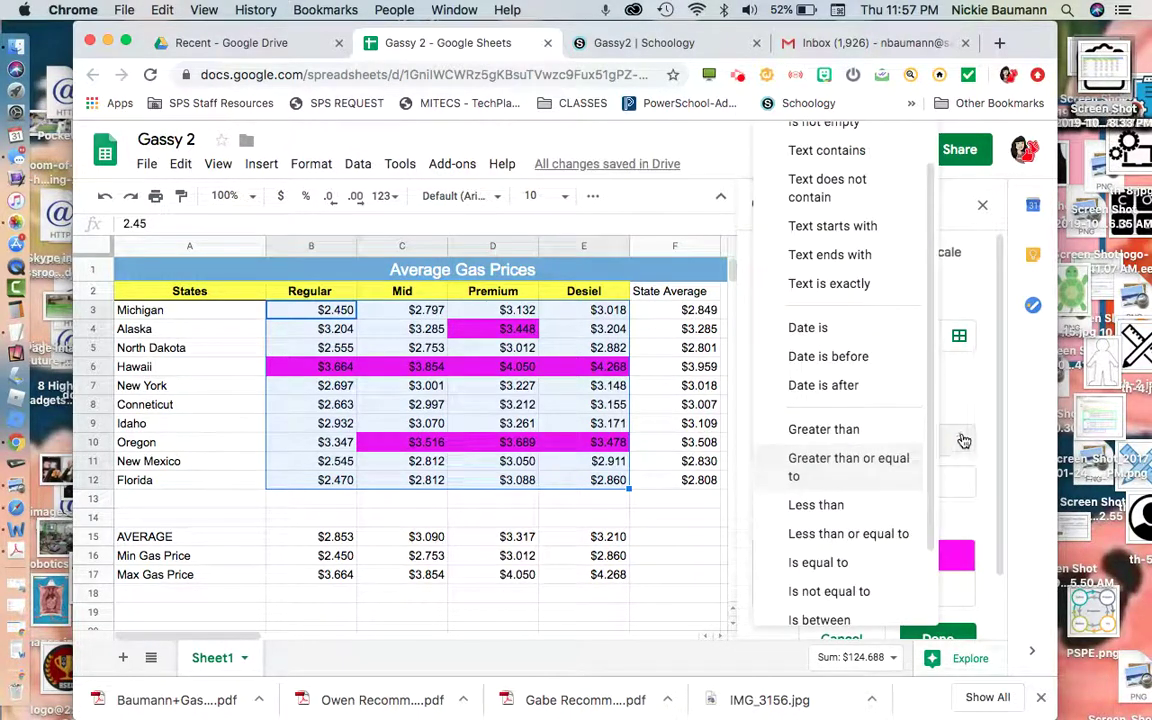
{"action": "left_click", "coordinate": [880, 533]}
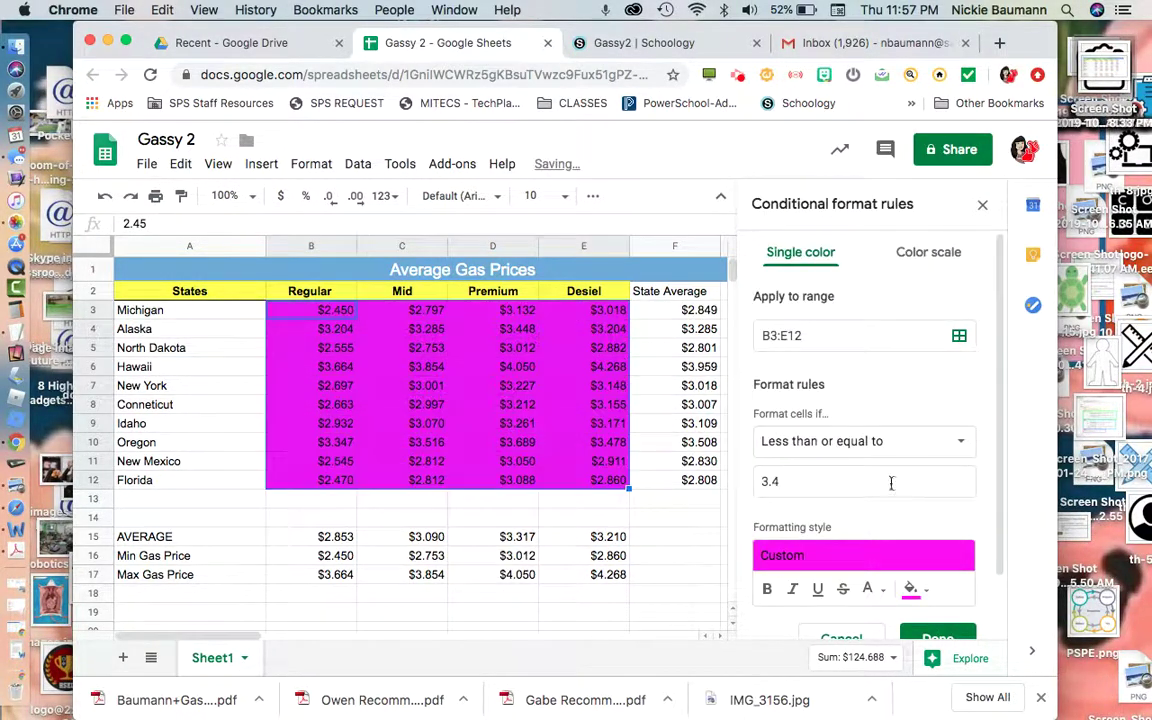
{"action": "left_click", "coordinate": [843, 484]}
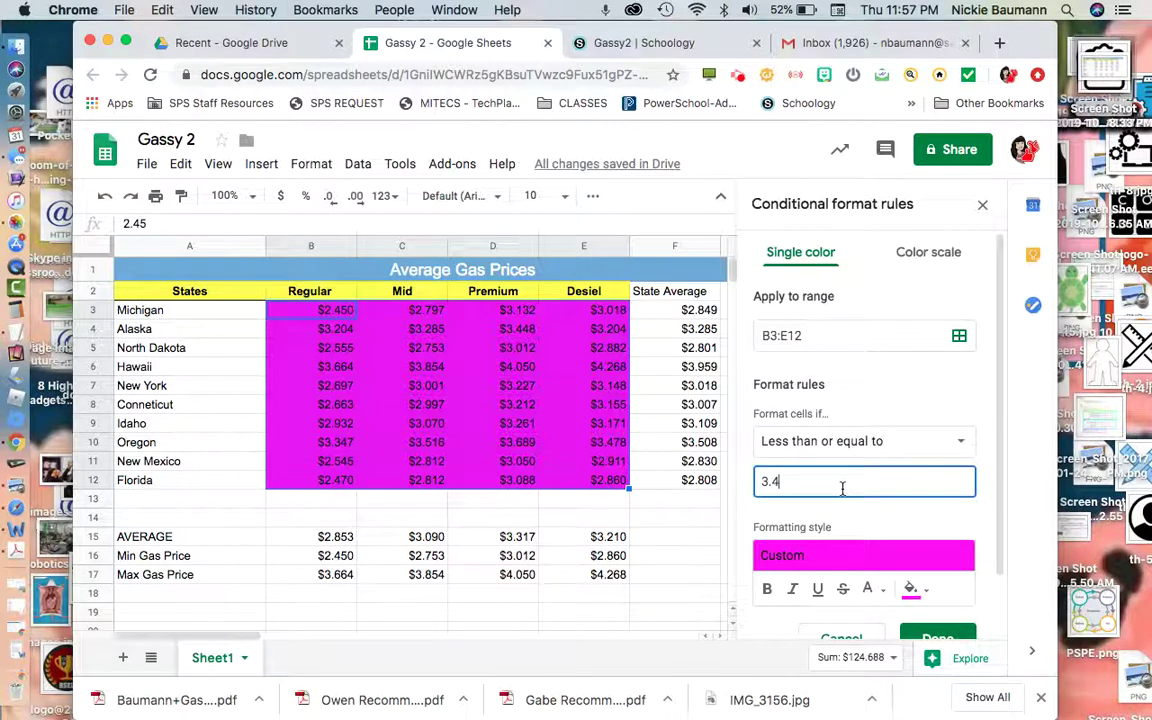
{"action": "key", "text": "BackSpace"}
{"action": "key", "text": "BackSpace"}
{"action": "key", "text": "BackSpace"}
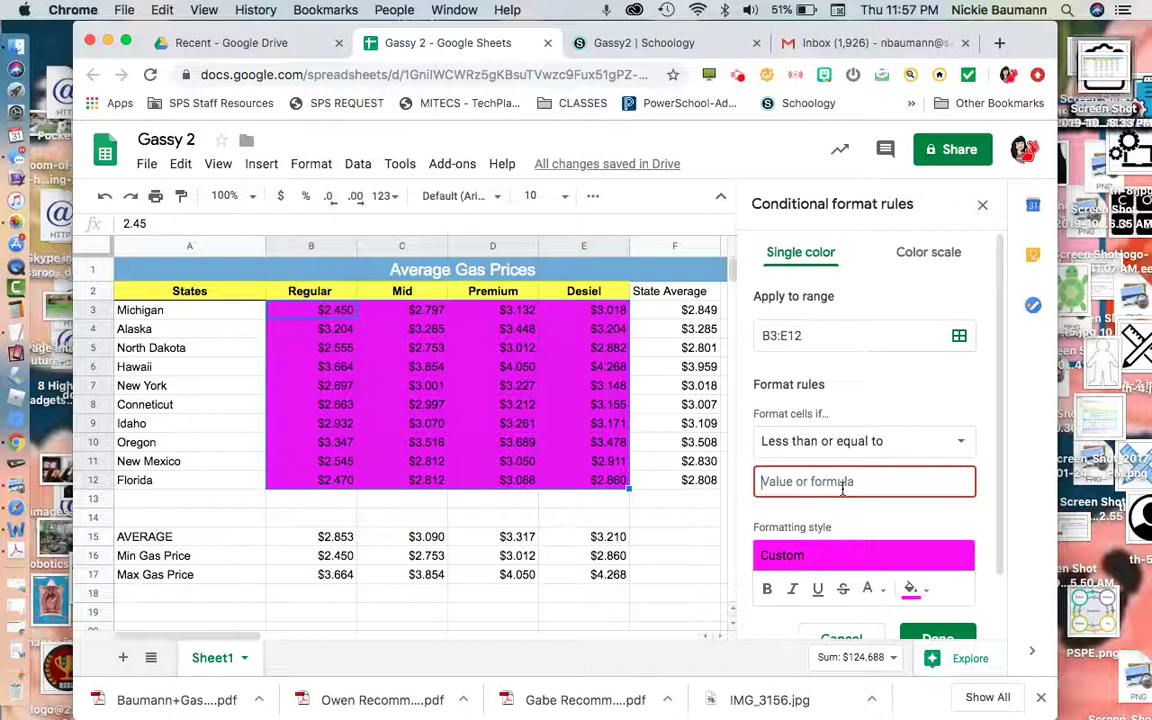
{"action": "type", "text": "$"}
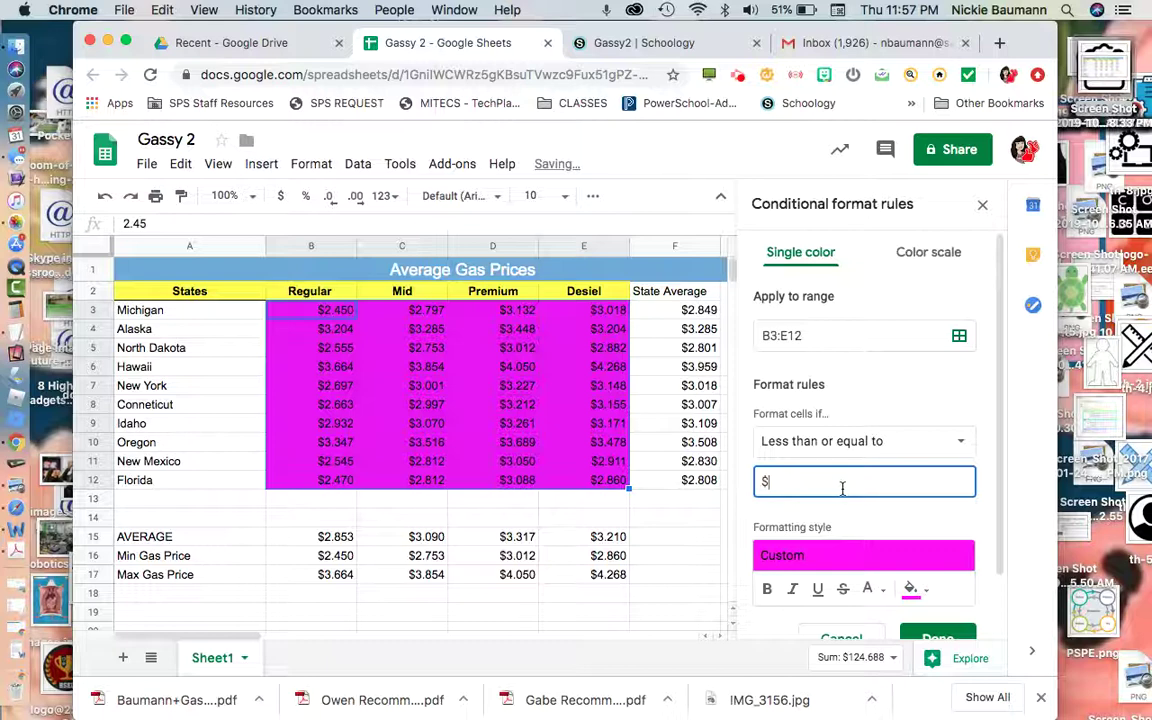
{"action": "type", "text": "40"}
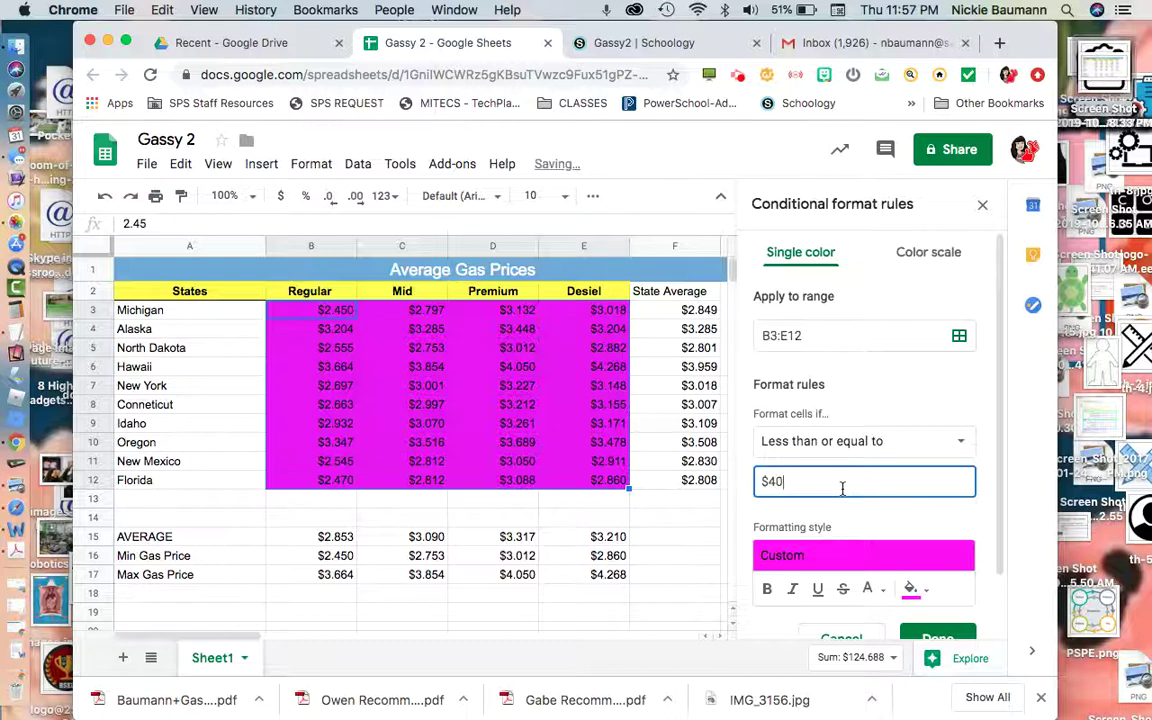
{"action": "key", "text": "BackSpace"}
{"action": "key", "text": "BackSpace"}
{"action": "type", "text": "2.40"}
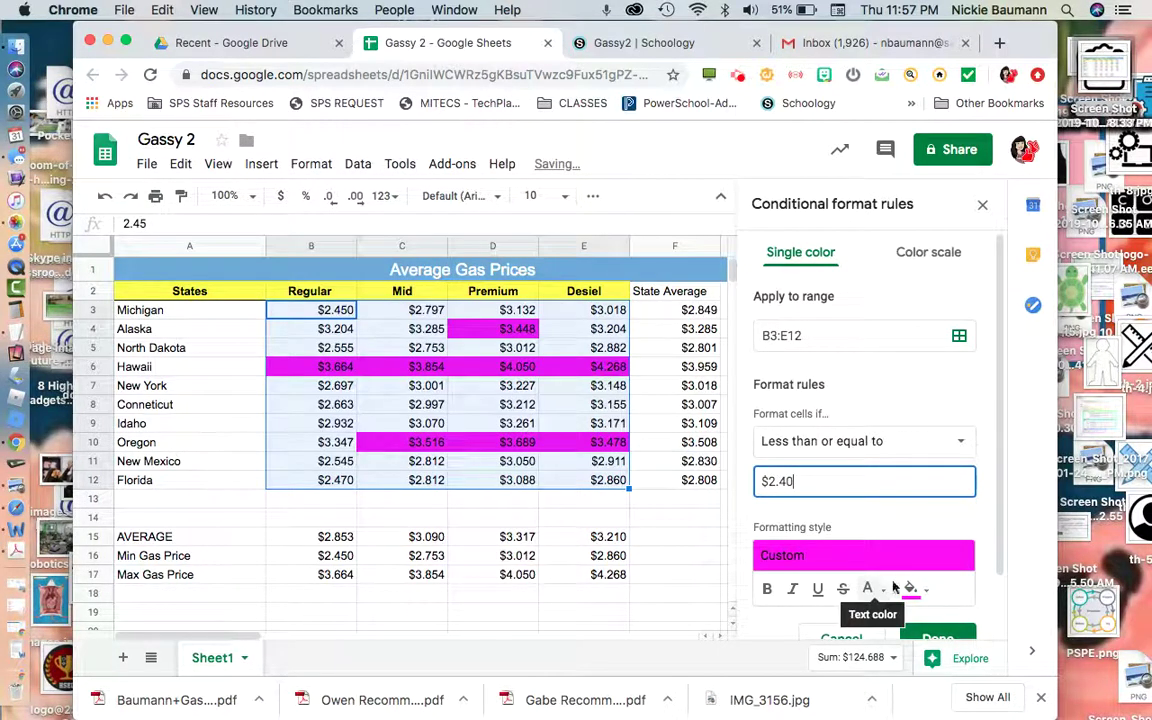
- Give the $2.40 rule a bright green fill and save it
{"action": "left_click", "coordinate": [911, 590]}
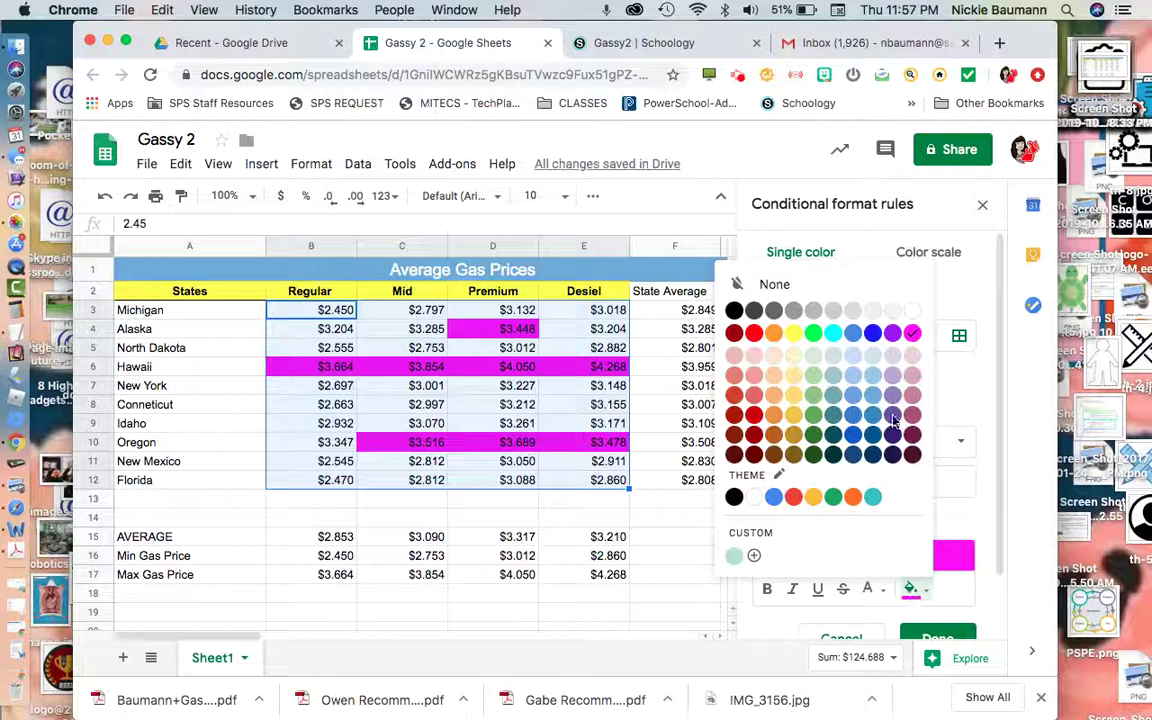
{"action": "left_click", "coordinate": [813, 333]}
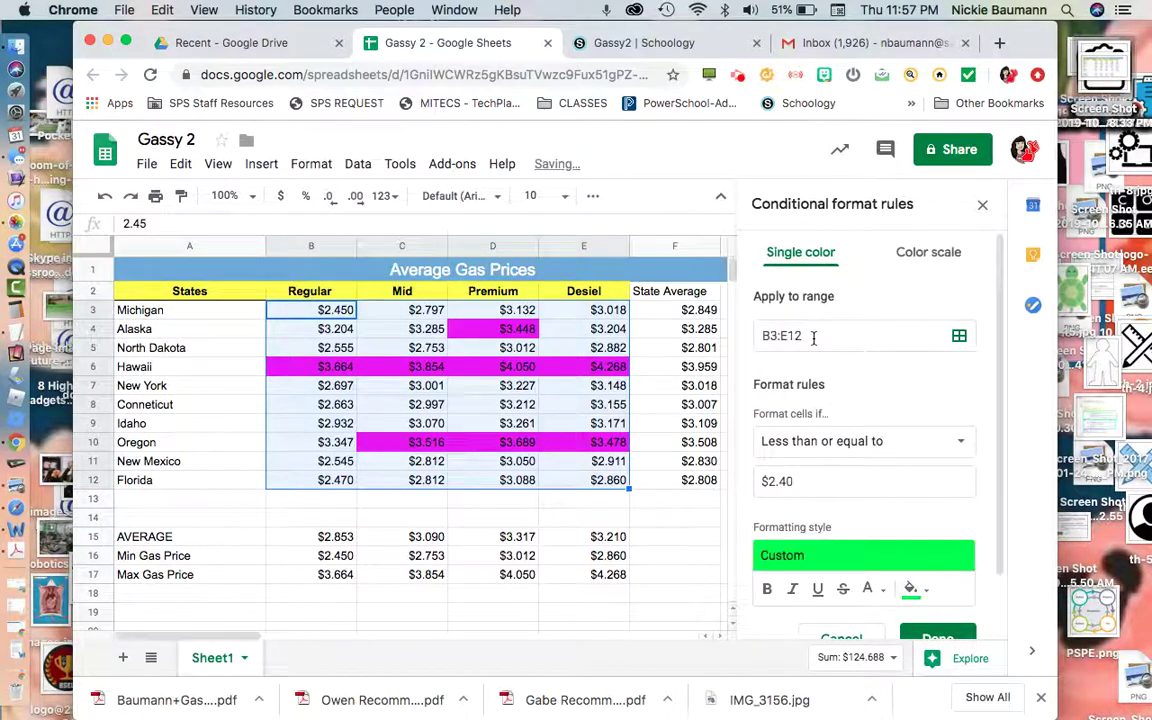
{"action": "left_click_drag", "start_coordinate": [996, 345], "coordinate": [996, 410]}
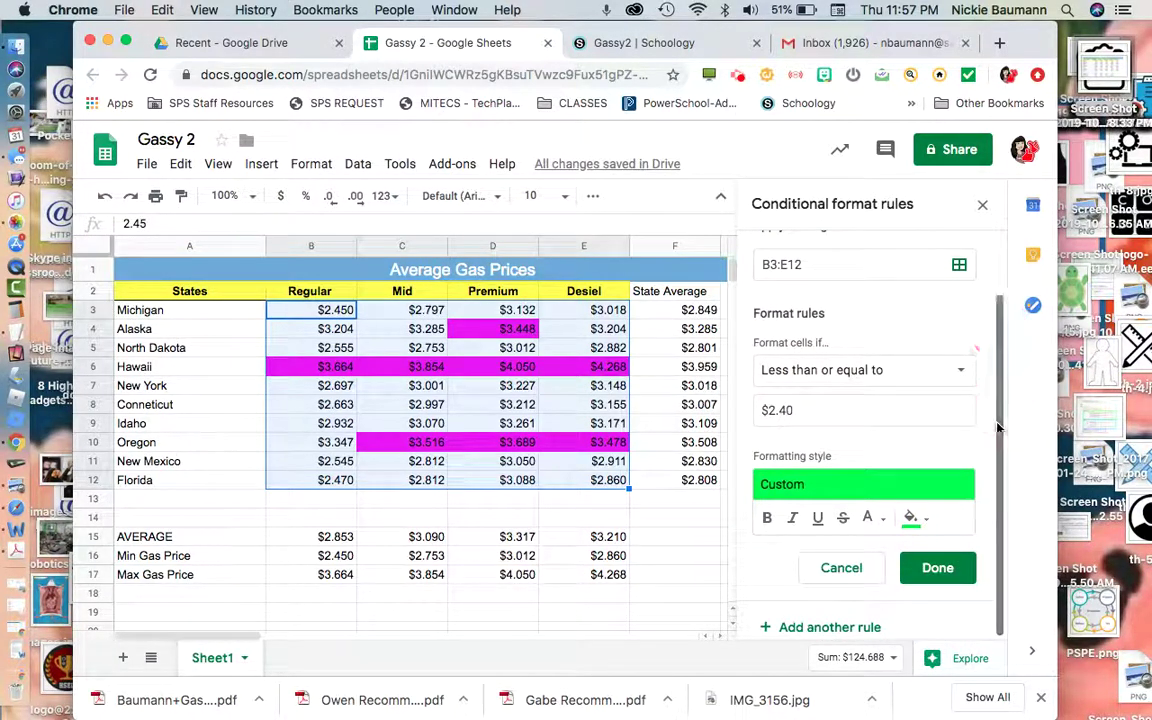
{"action": "left_click", "coordinate": [956, 575]}
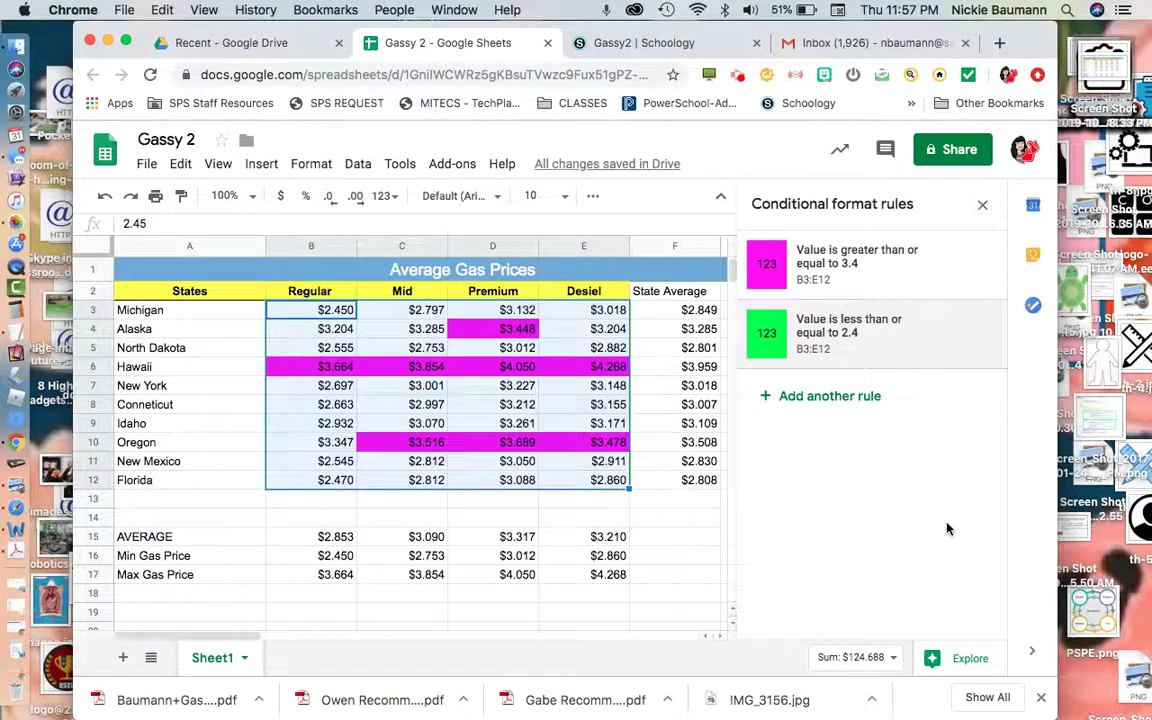
- Change the green rule's threshold from 2.4 to $2.60 and save it
{"action": "left_click", "coordinate": [900, 340]}
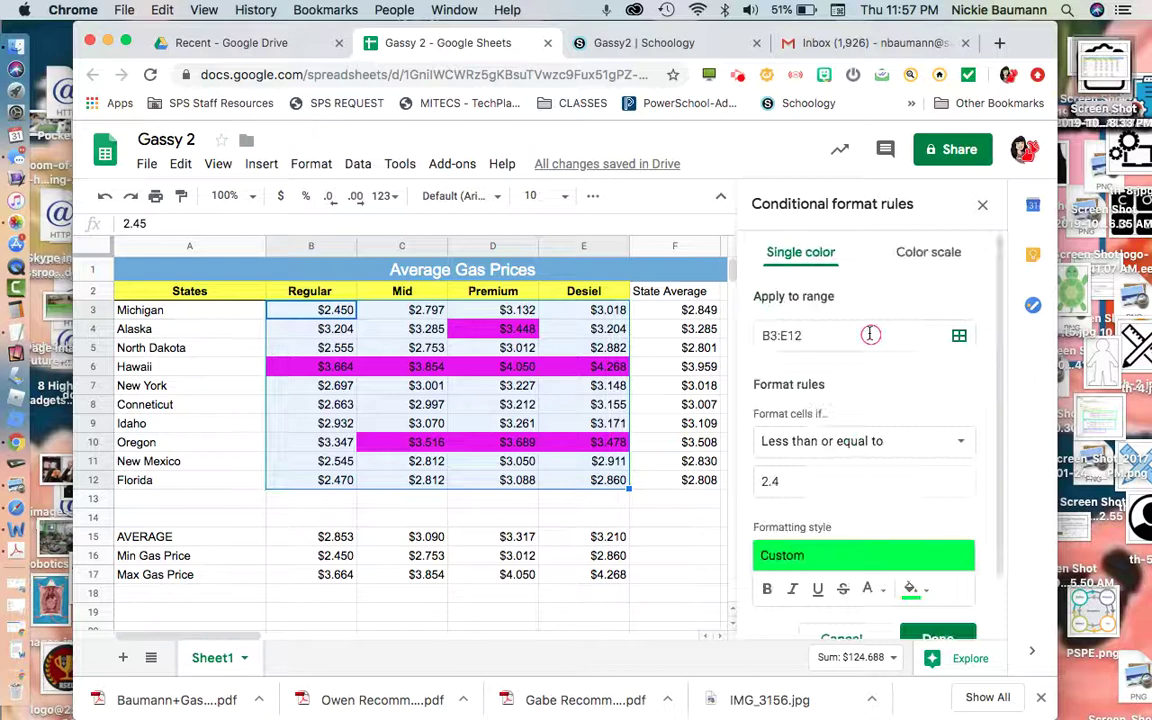
{"action": "left_click_drag", "start_coordinate": [779, 483], "coordinate": [760, 487]}
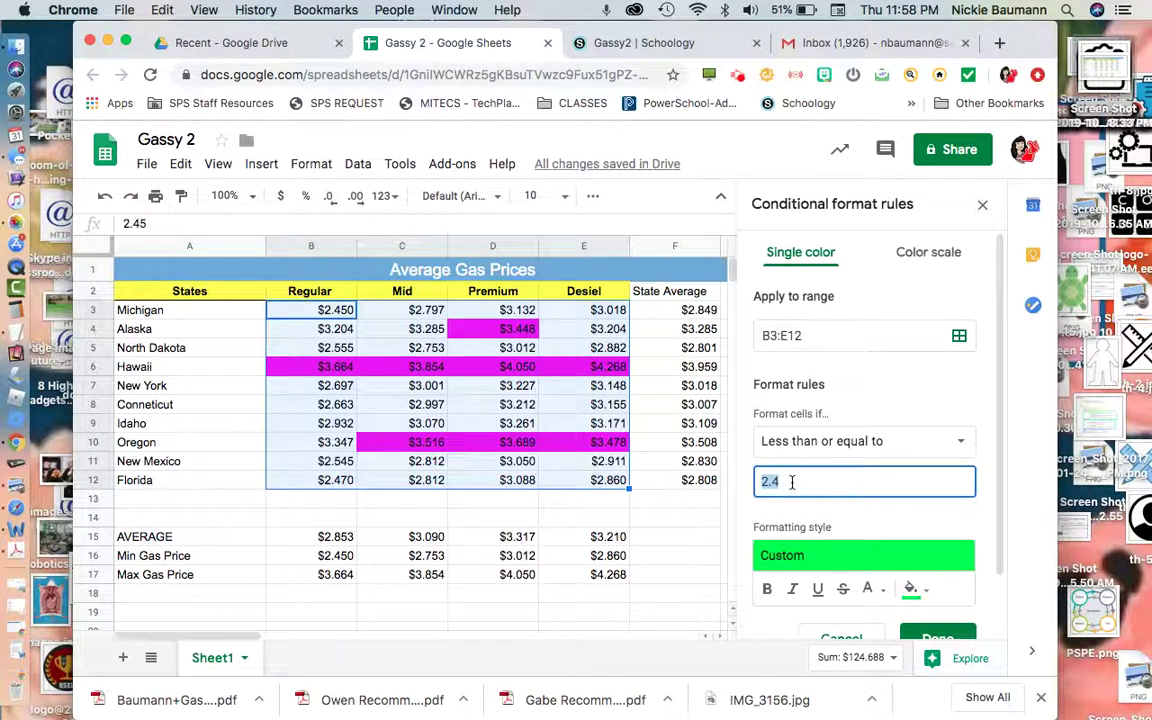
{"action": "type", "text": "$2.60"}
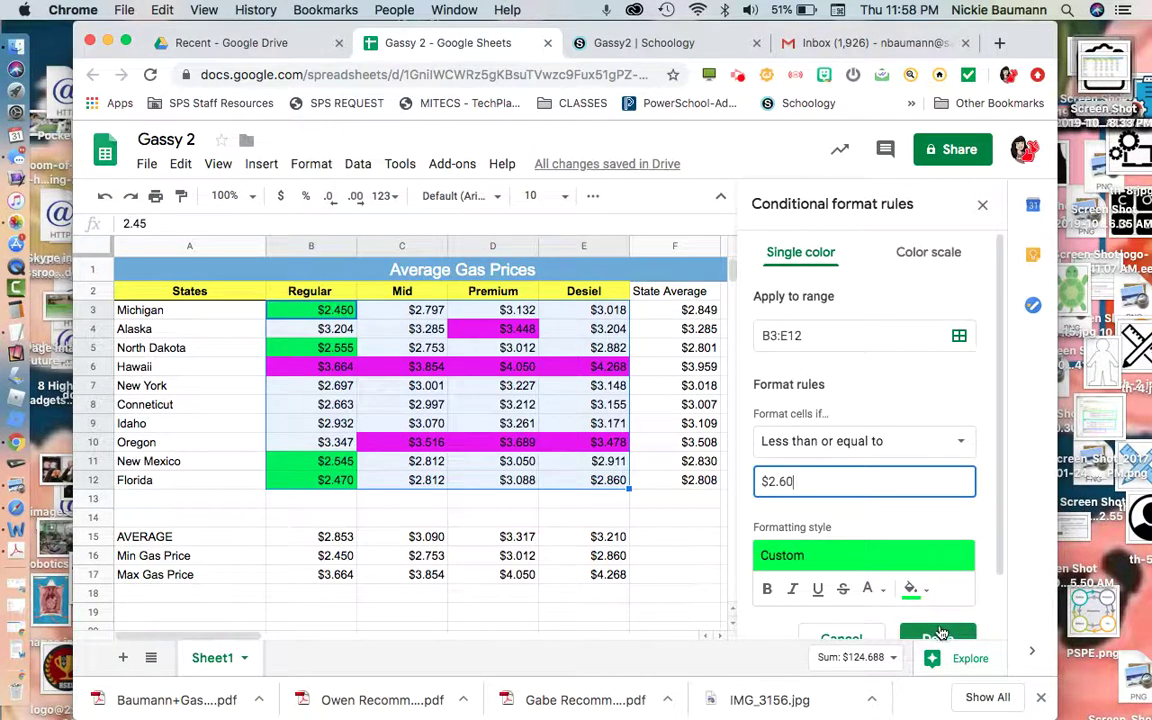
{"action": "left_click", "coordinate": [938, 633]}
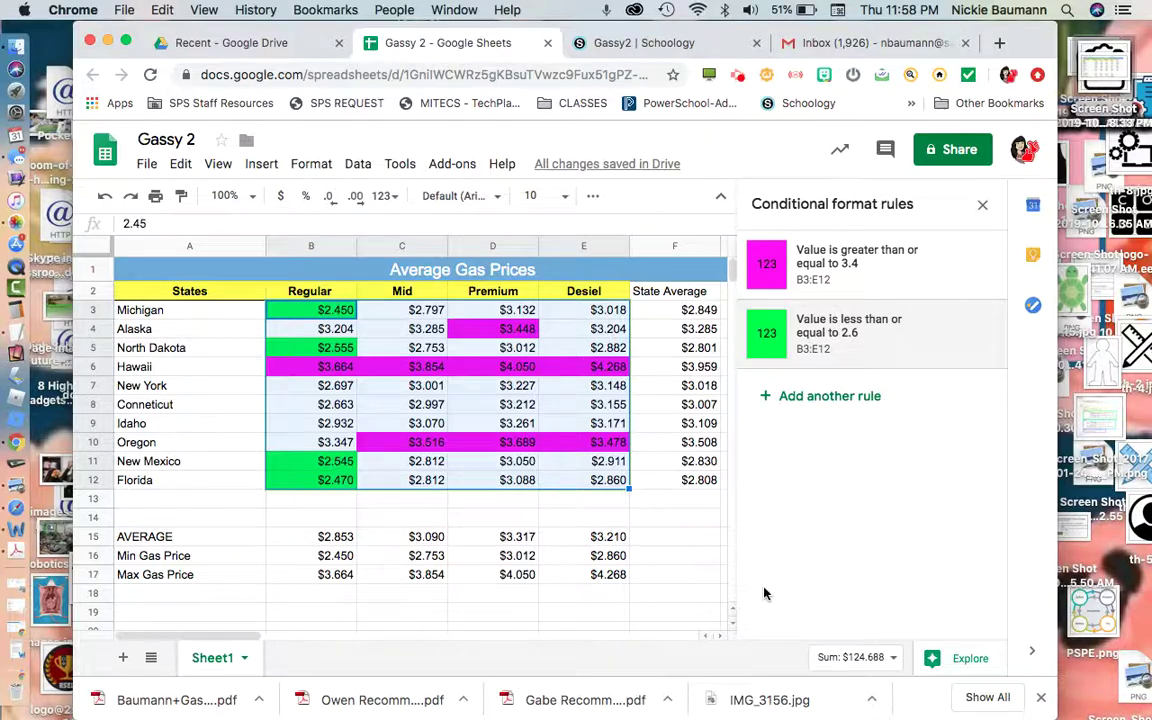
- Close the conditional format rules sidebar and deselect the price range
{"action": "left_click", "coordinate": [982, 210]}
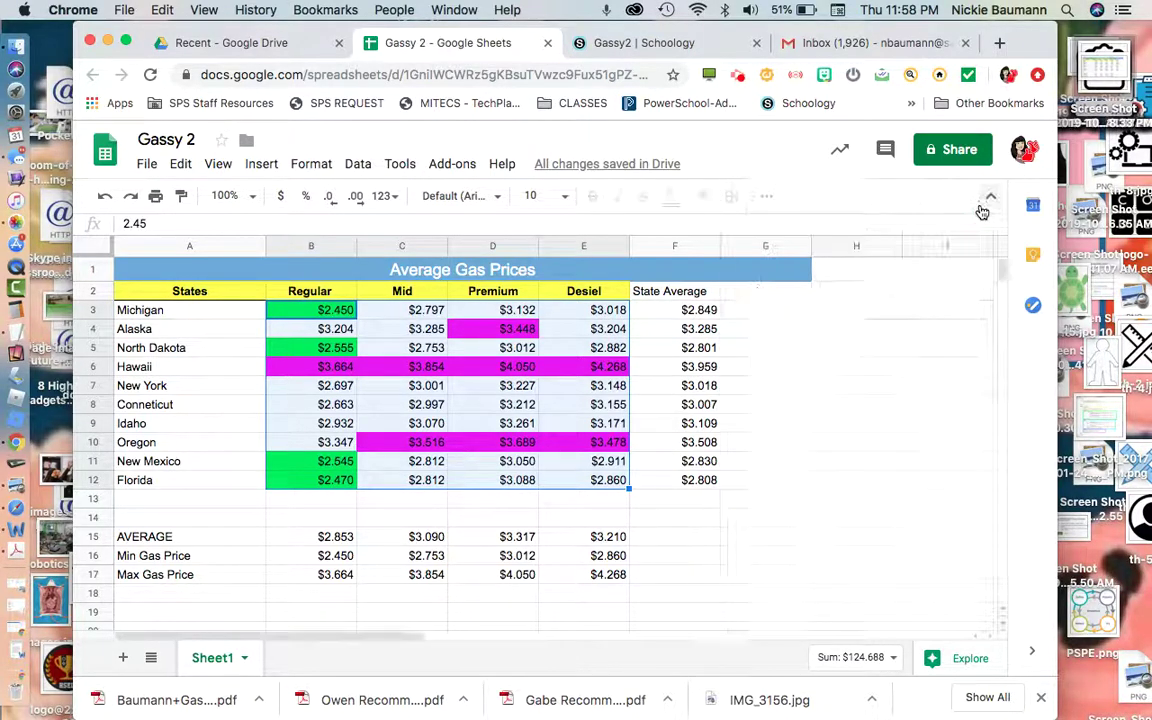
{"action": "left_click", "coordinate": [664, 556]}
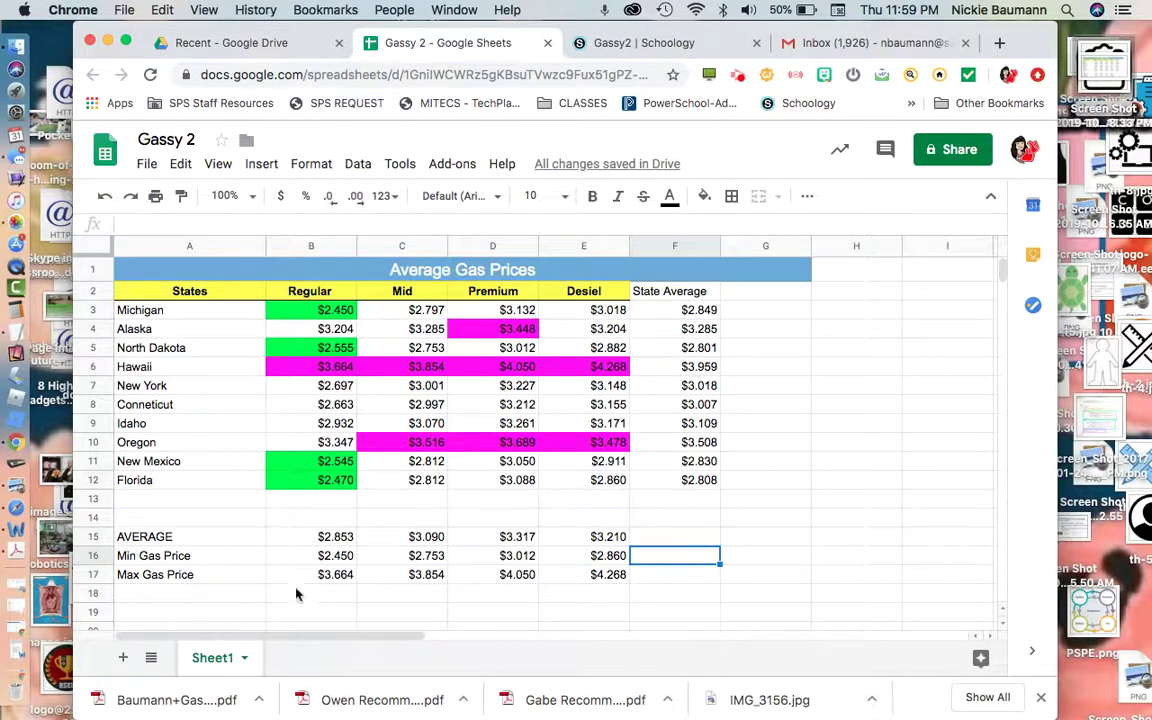
- Select A2:F12, from the States header to the last State Average value
{"action": "left_click", "coordinate": [168, 296]}
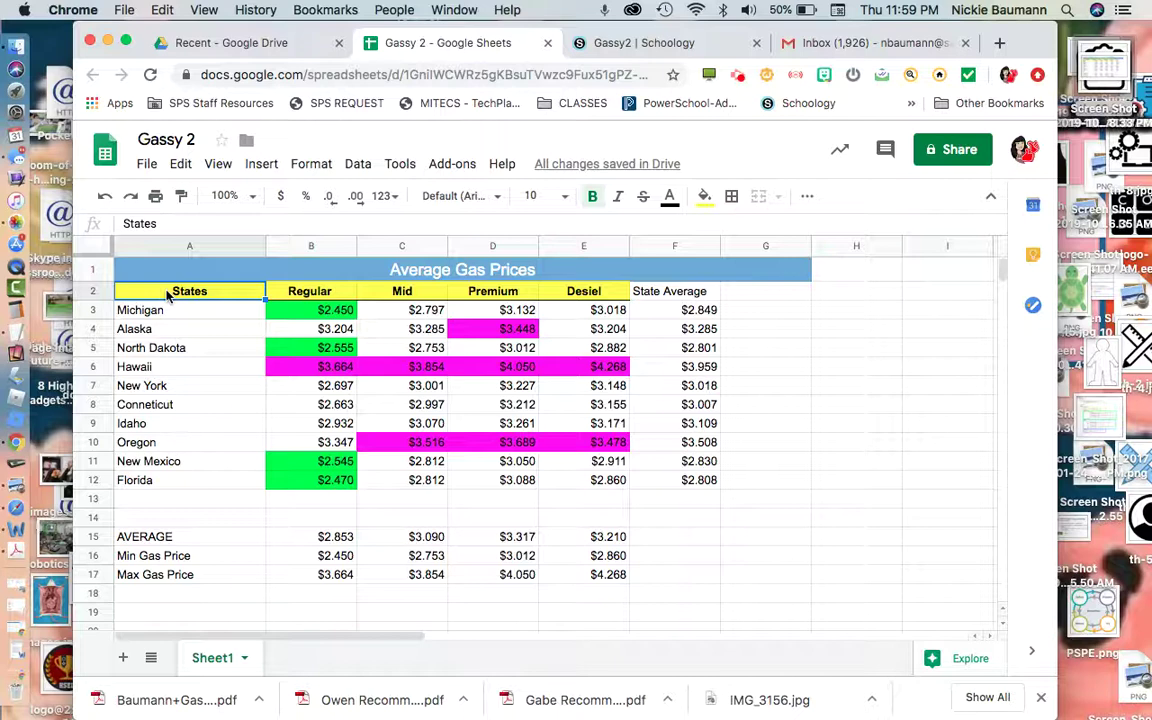
{"action": "left_click_drag", "start_coordinate": [168, 292], "coordinate": [706, 484]}
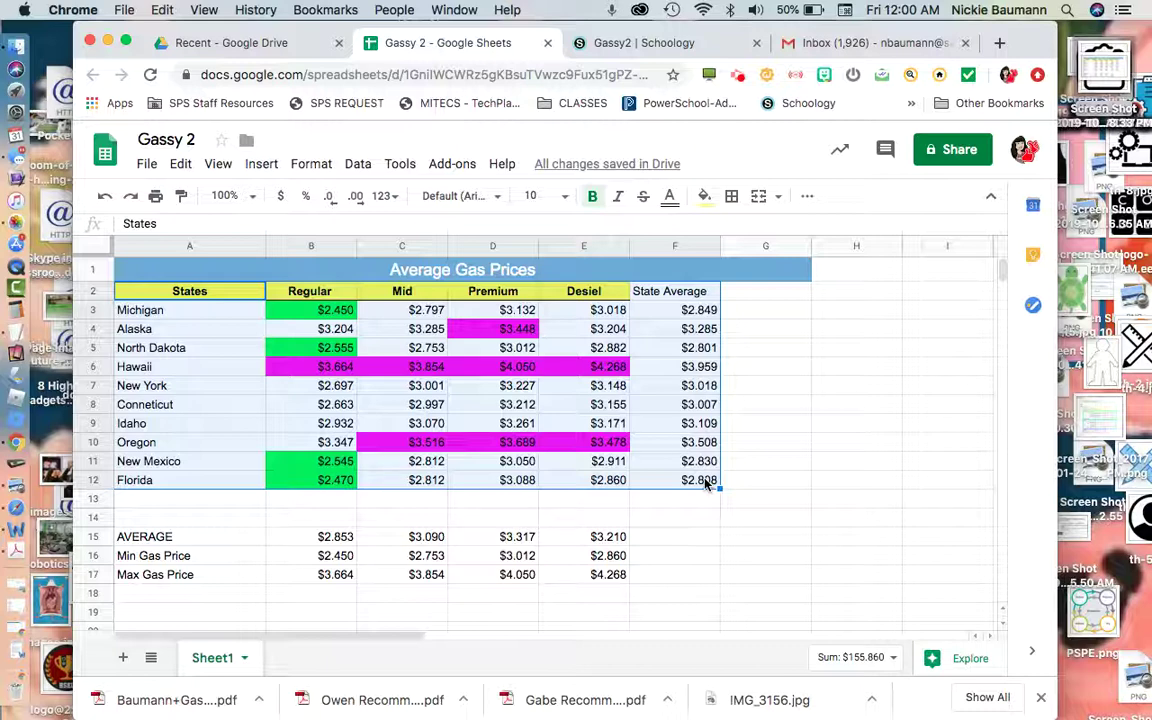
- Sort A2:F12 by State Average Z→A, treating the first row as a header
{"action": "left_click", "coordinate": [363, 166]}
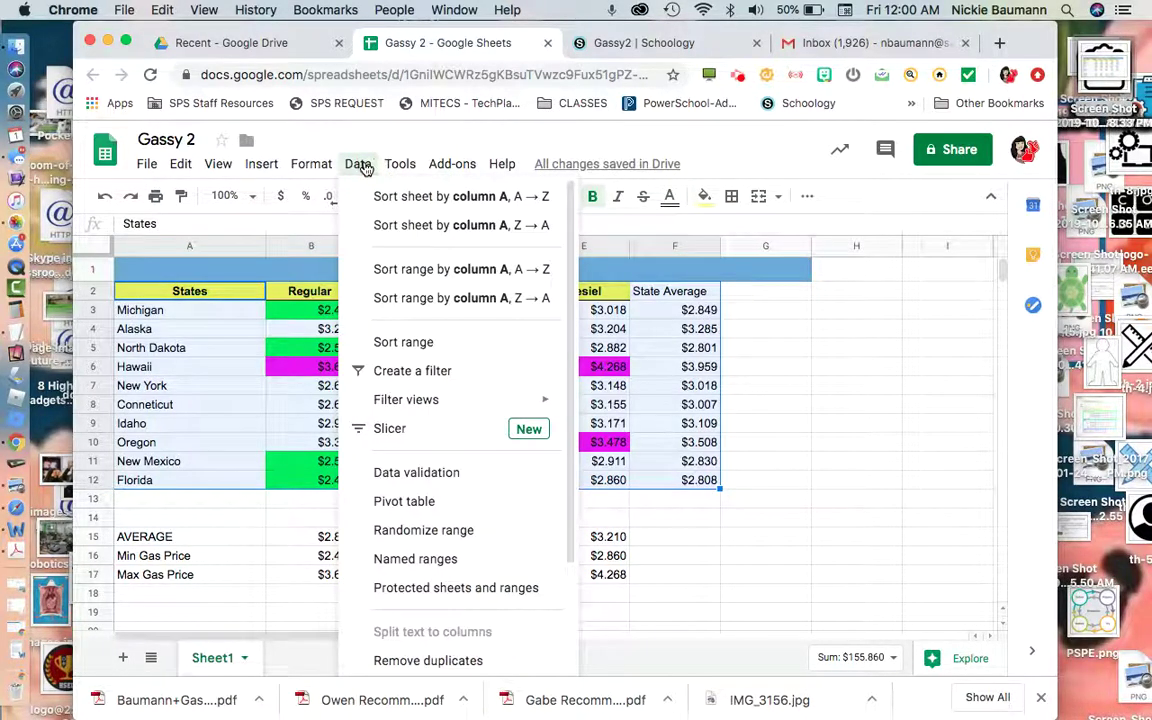
{"action": "left_click", "coordinate": [405, 342]}
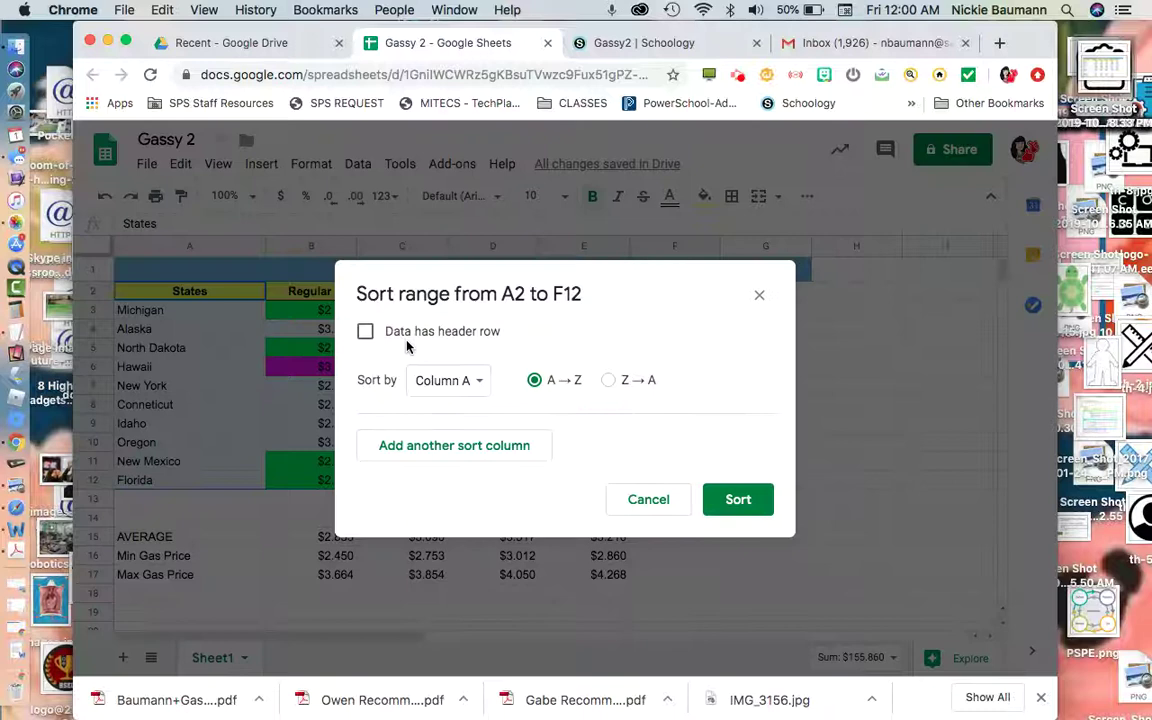
{"action": "left_click", "coordinate": [365, 333]}
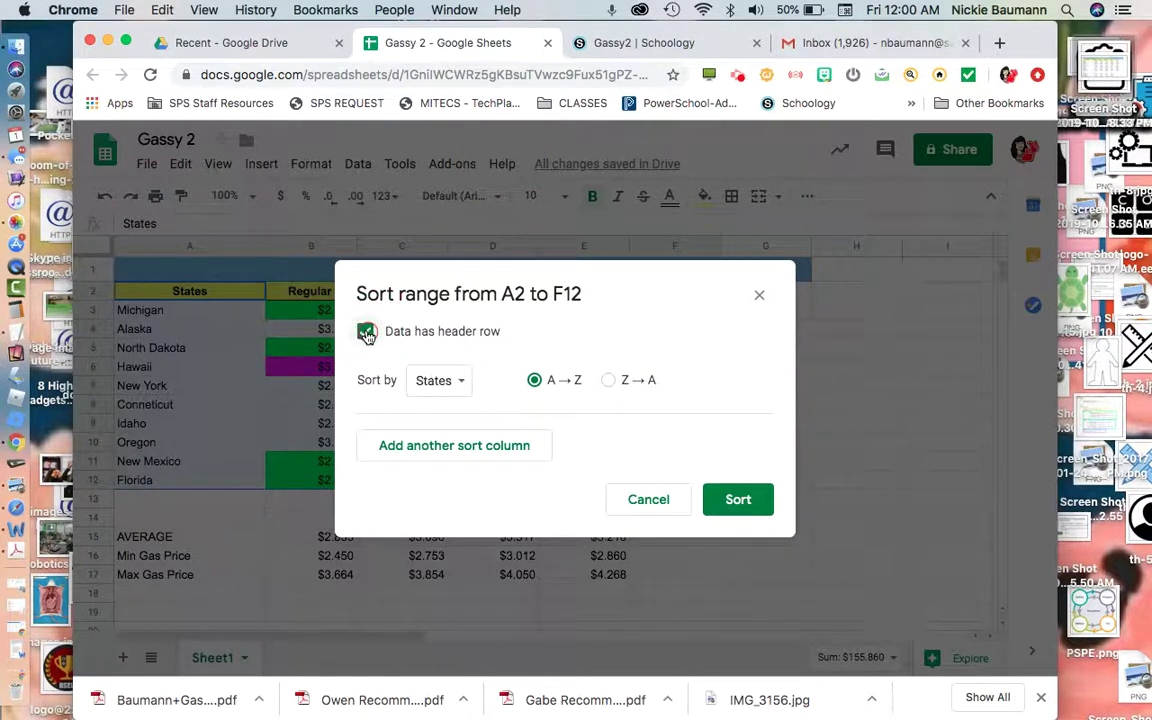
{"action": "left_click", "coordinate": [447, 386]}
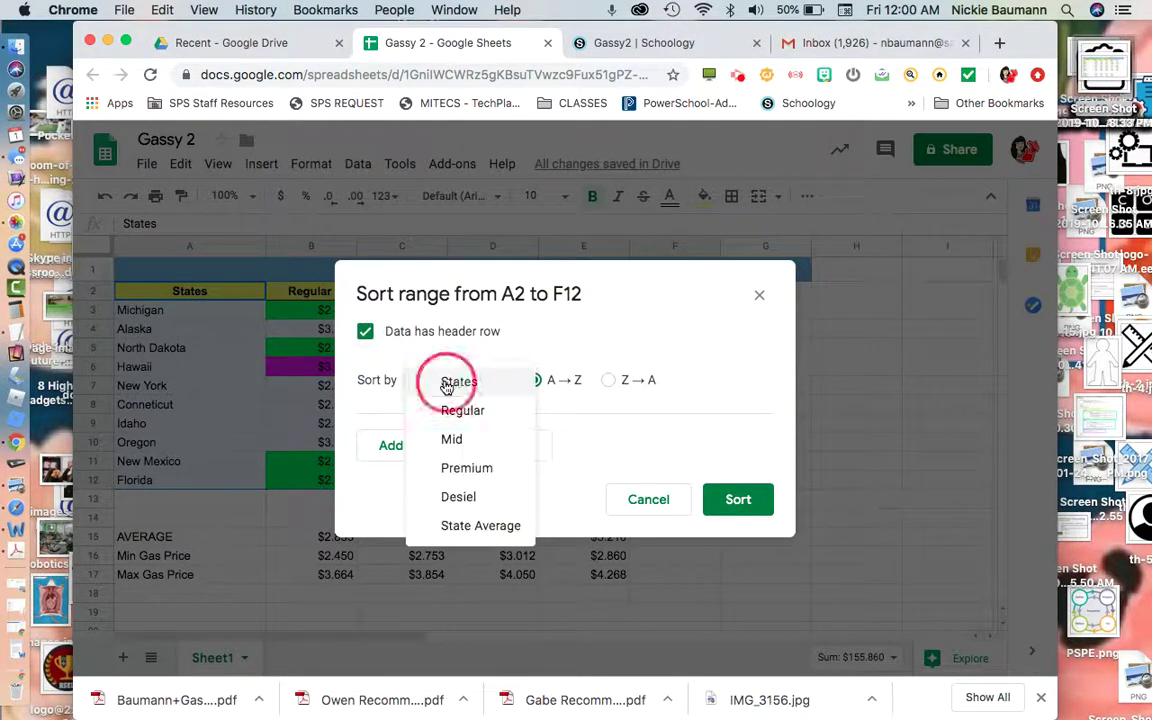
{"action": "left_click", "coordinate": [467, 533]}
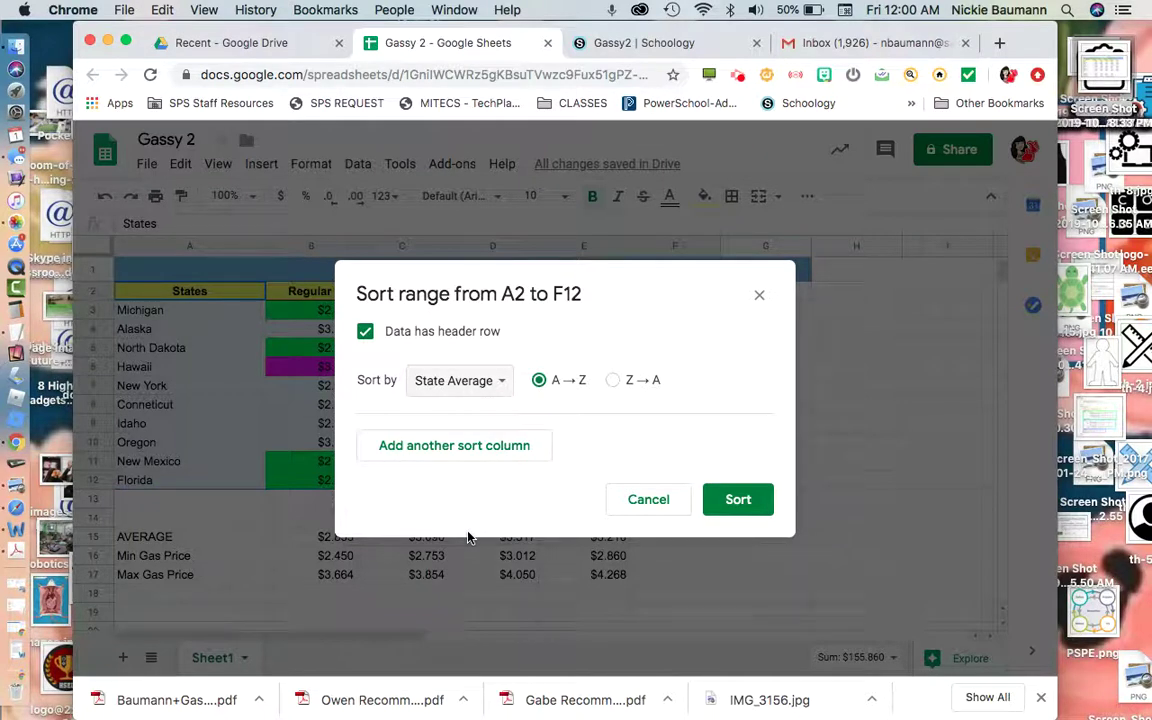
{"action": "left_click", "coordinate": [613, 380]}
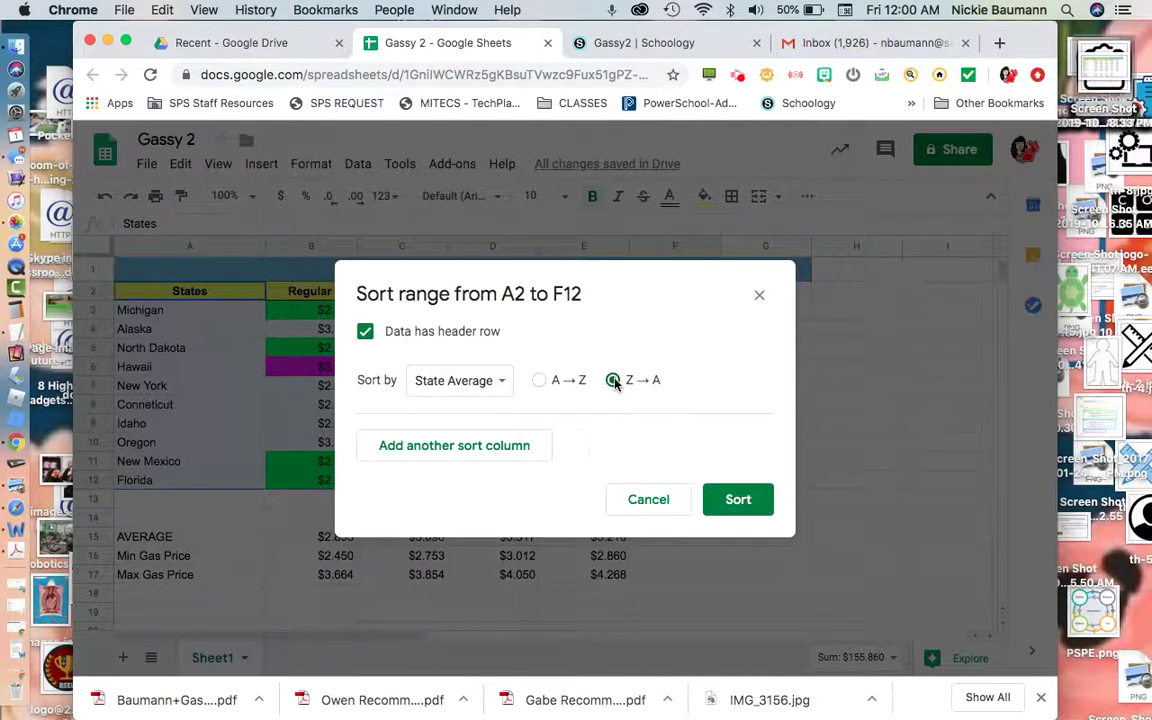
{"action": "left_click", "coordinate": [738, 500]}
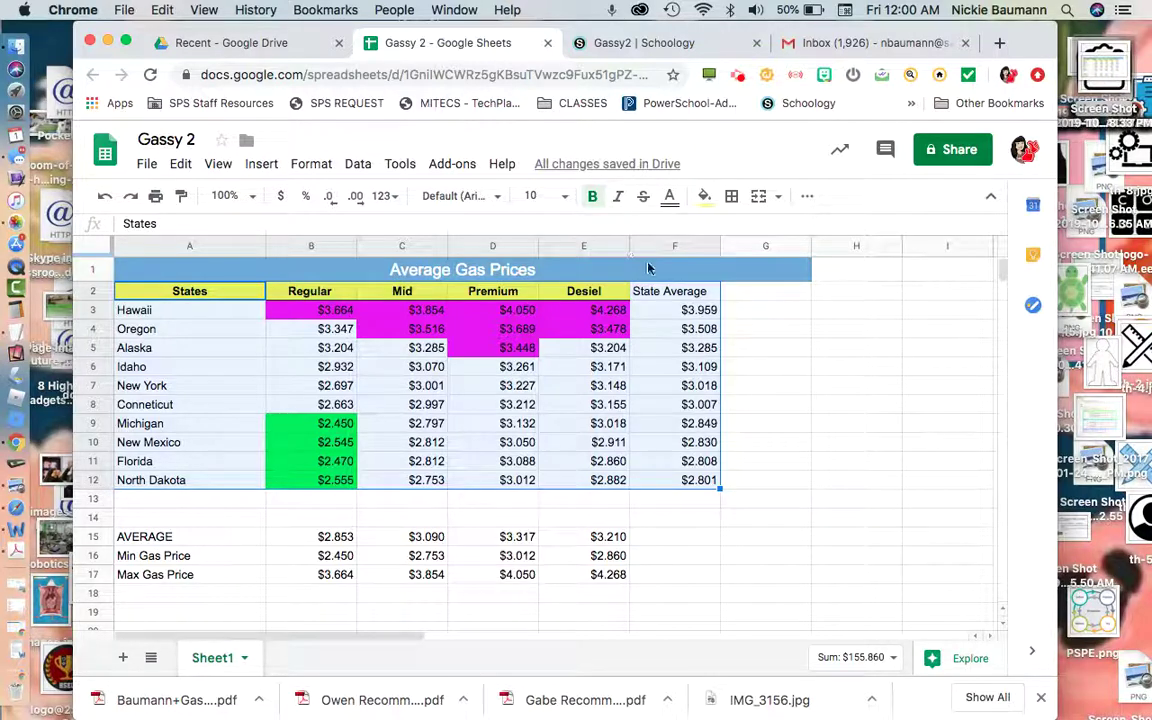
{"action": "left_click", "coordinate": [690, 312]}
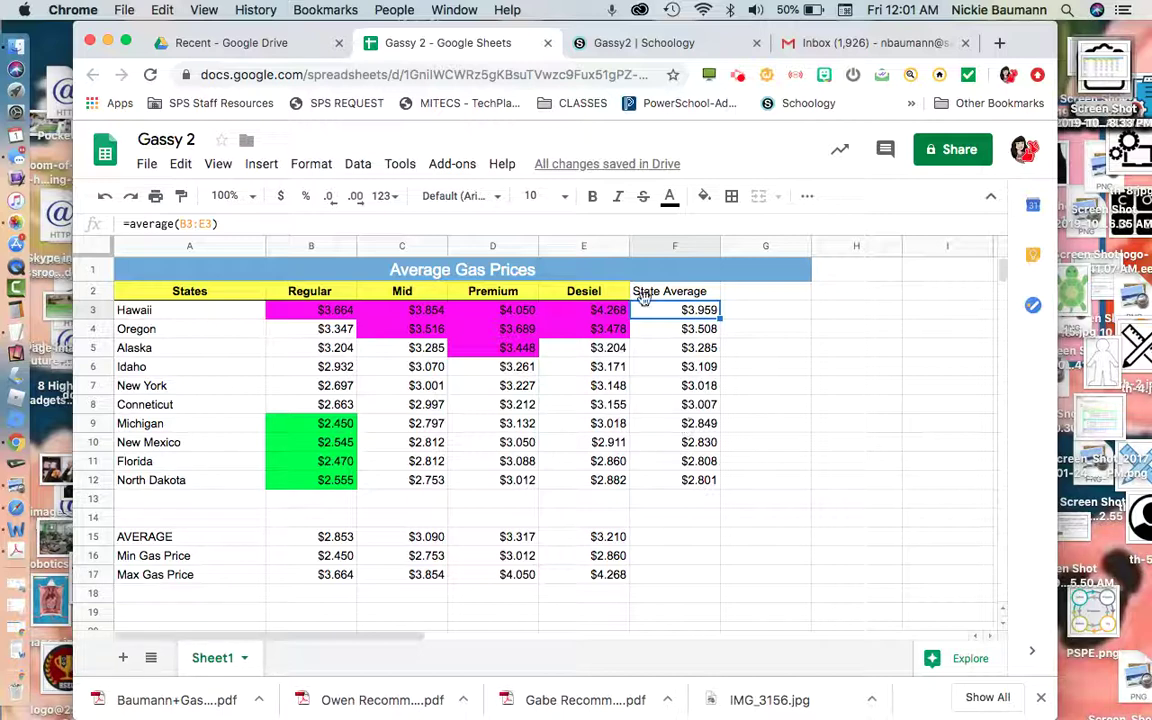
- Give the State Average header in F2 a yellow fill and bold text
{"action": "left_click_drag", "start_coordinate": [514, 291], "coordinate": [690, 290]}
{"action": "left_click", "coordinate": [704, 200]}
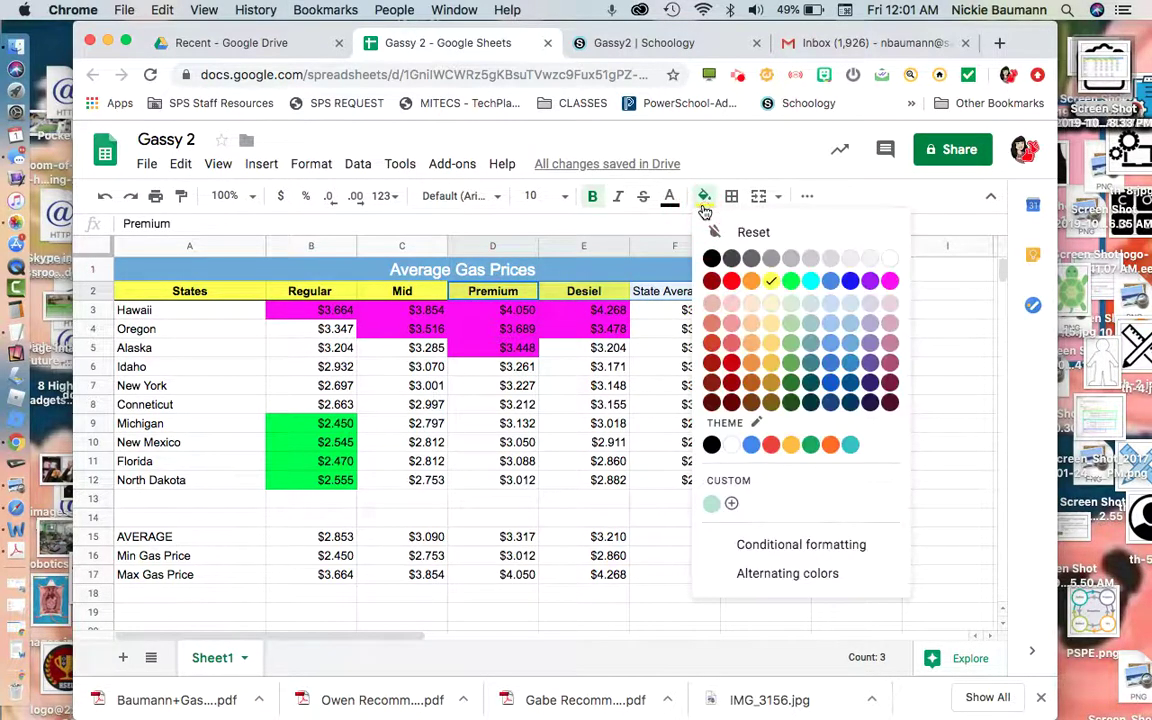
{"action": "left_click", "coordinate": [704, 202]}
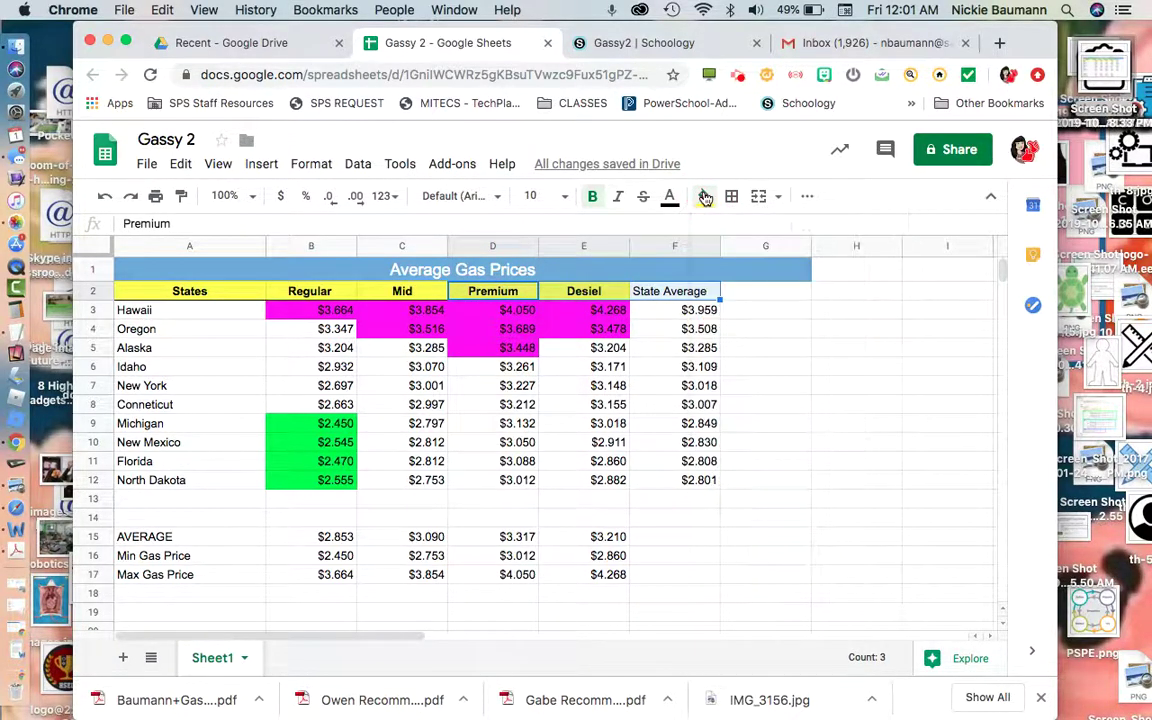
{"action": "left_click", "coordinate": [735, 368]}
{"action": "left_click", "coordinate": [699, 291]}
{"action": "left_click", "coordinate": [704, 196]}
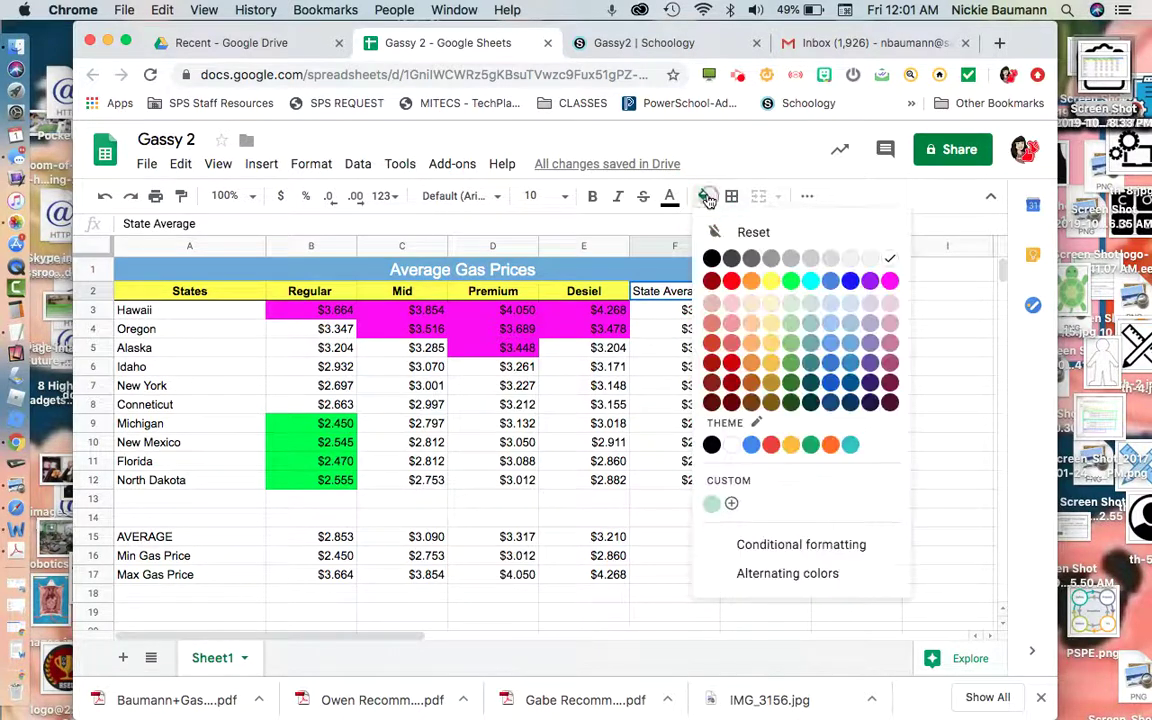
{"action": "left_click", "coordinate": [771, 282]}
{"action": "left_click", "coordinate": [592, 196]}
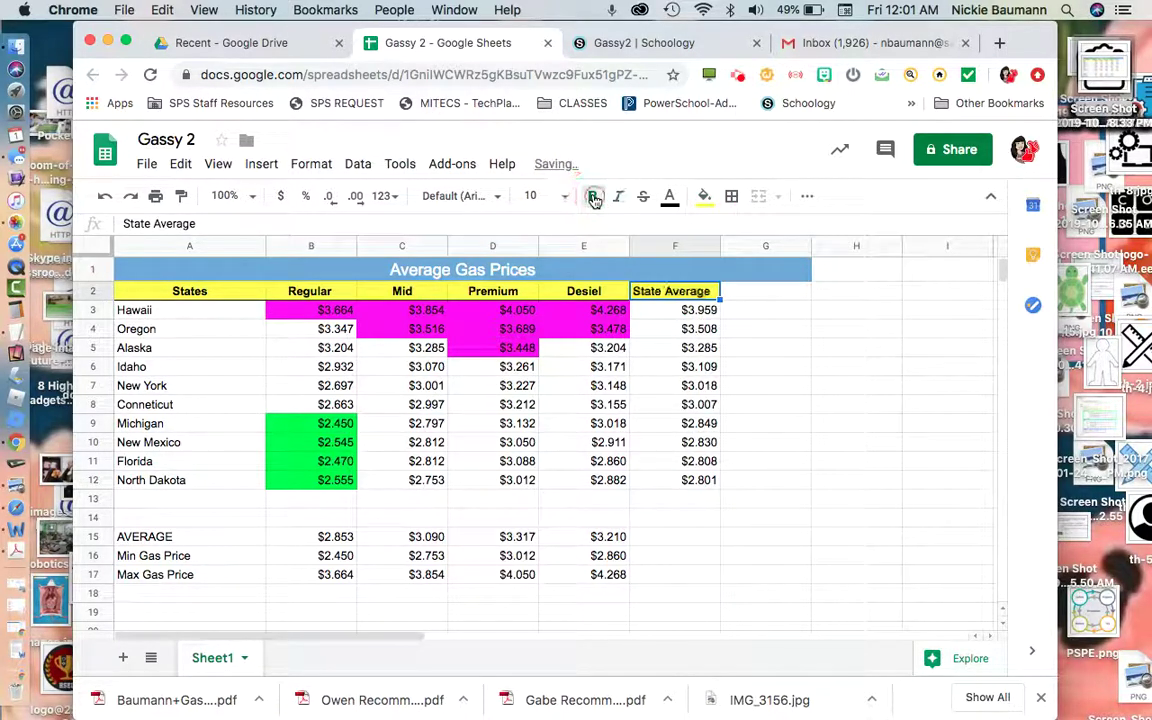
{"action": "left_click", "coordinate": [806, 347]}
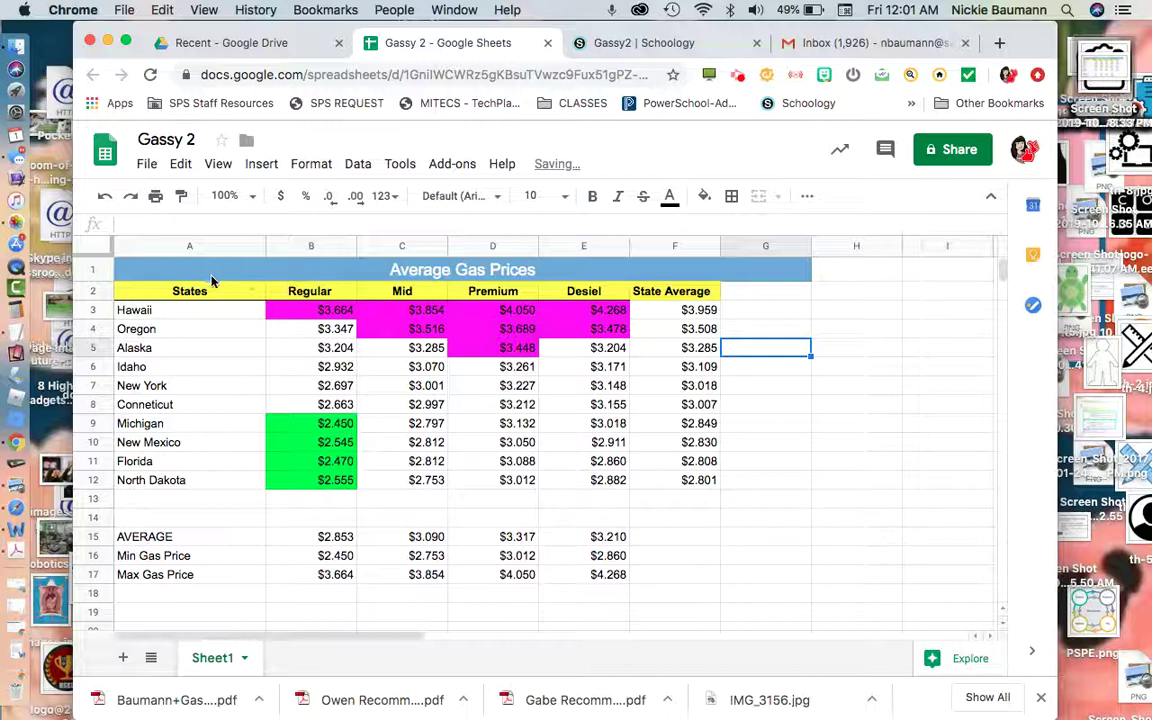
- Append '(Type of Gas)' to the AVERAGE label in A15 so it reads AVERAGE(Type of Gas)
{"action": "left_click", "coordinate": [131, 538]}
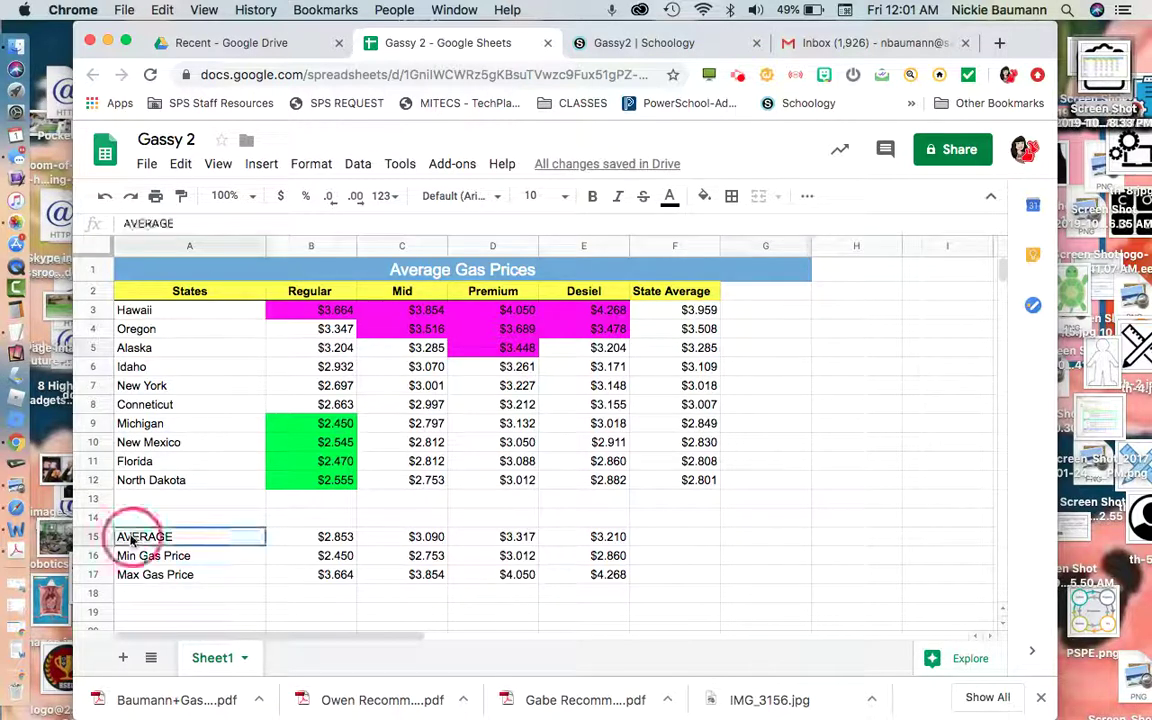
{"action": "left_click", "coordinate": [227, 223]}
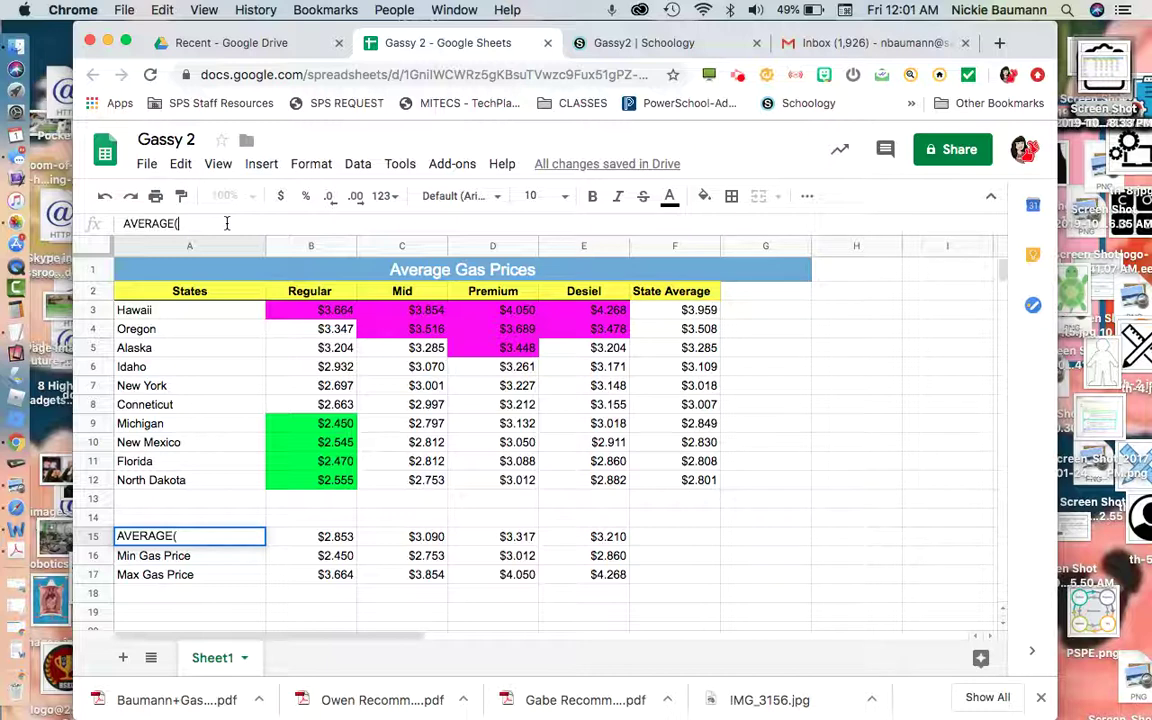
{"action": "type", "text": "(Type of Gas)"}
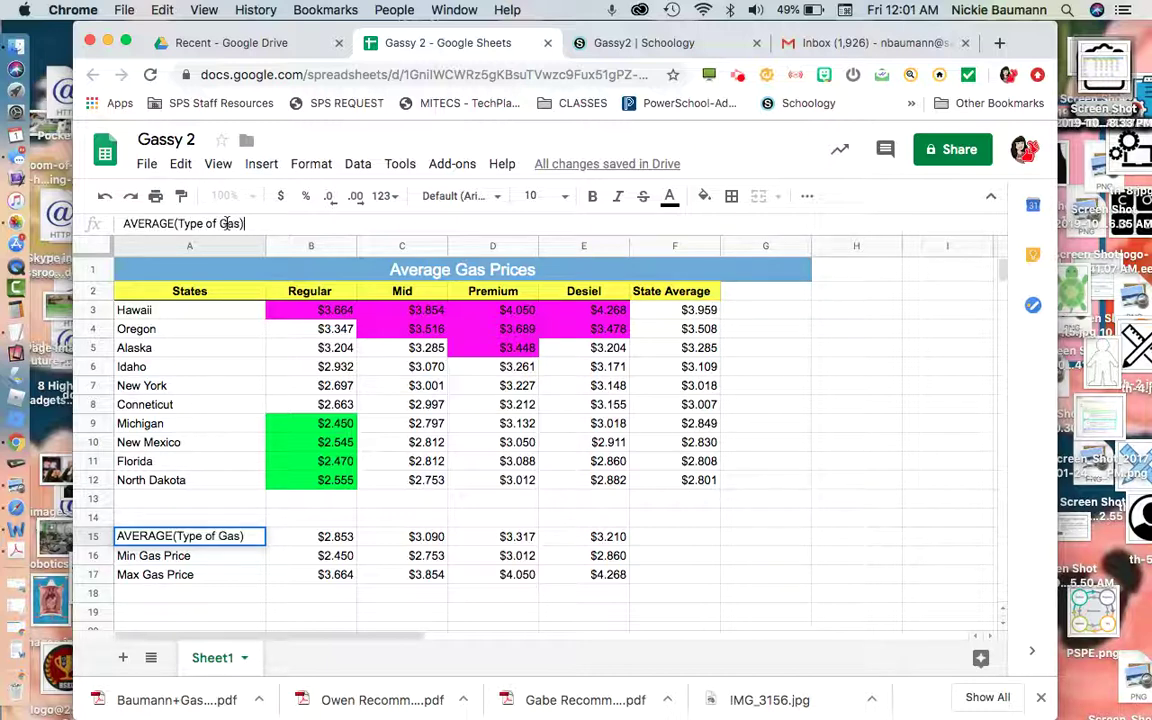
{"action": "left_click", "coordinate": [234, 574]}
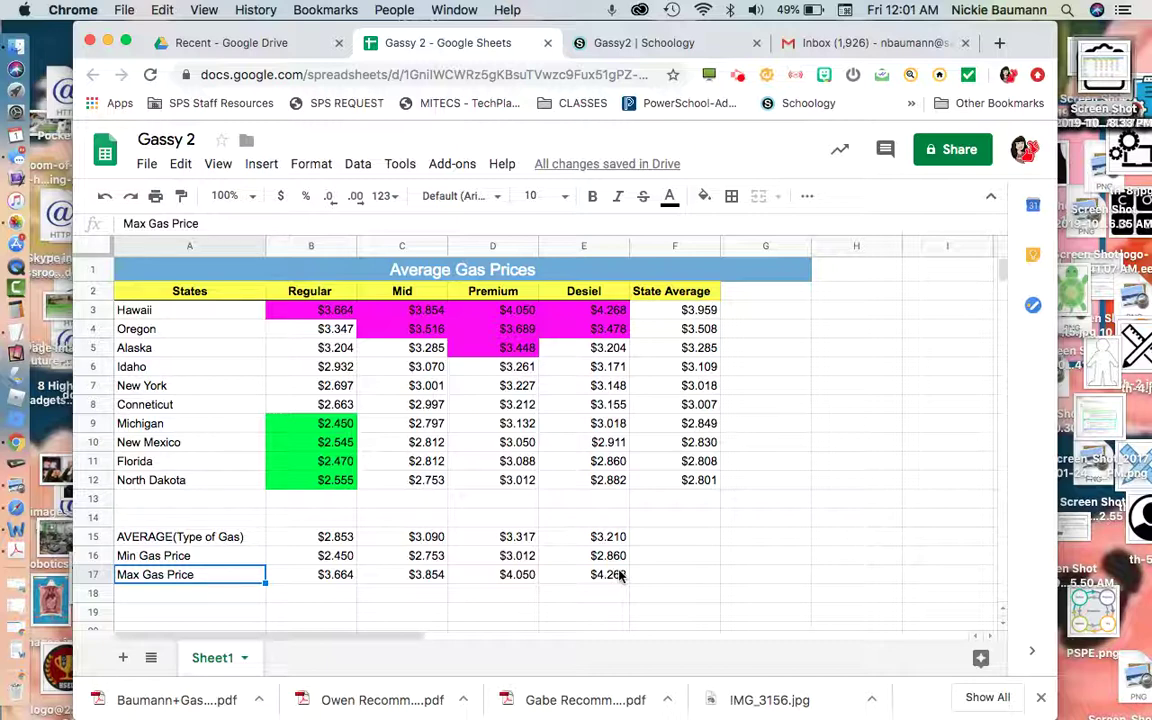
- Add borders to the header row A2:F2
{"action": "mouse_move", "coordinate": [226, 292]}
{"action": "left_mouse_down"}
{"action": "mouse_move", "coordinate": [517, 314]}
{"action": "mouse_move", "coordinate": [705, 297]}
{"action": "left_mouse_up"}
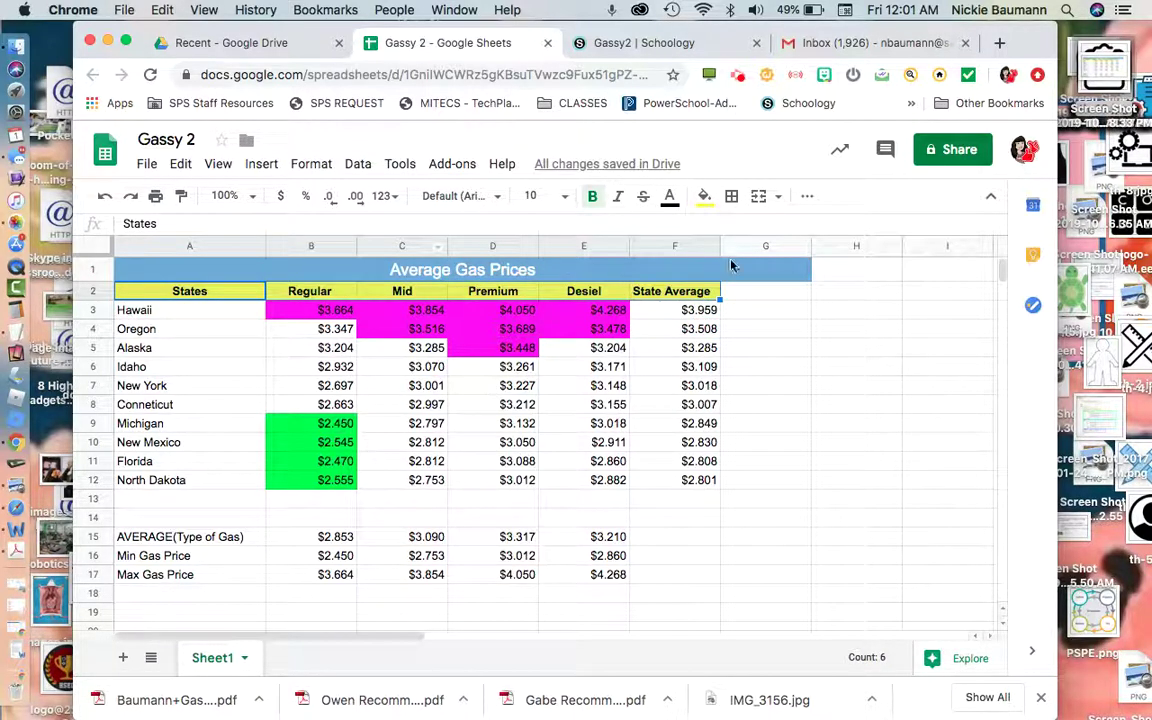
{"action": "left_click", "coordinate": [731, 196]}
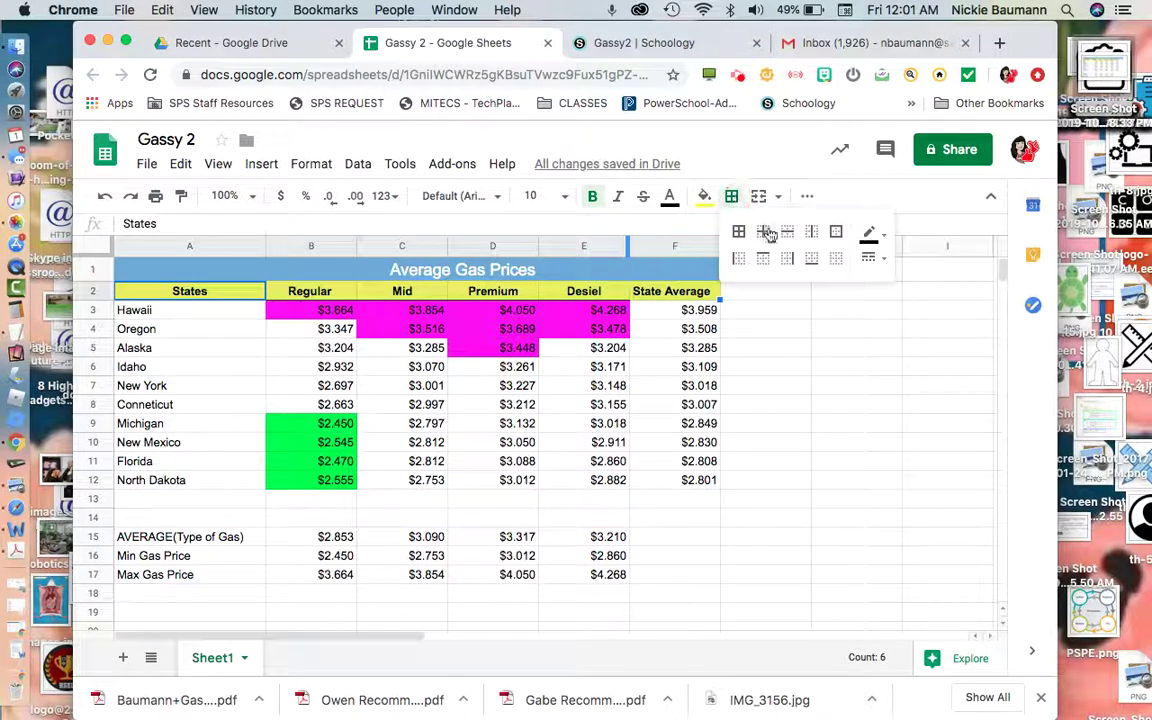
{"action": "left_click", "coordinate": [810, 262]}
{"action": "left_click", "coordinate": [820, 366]}
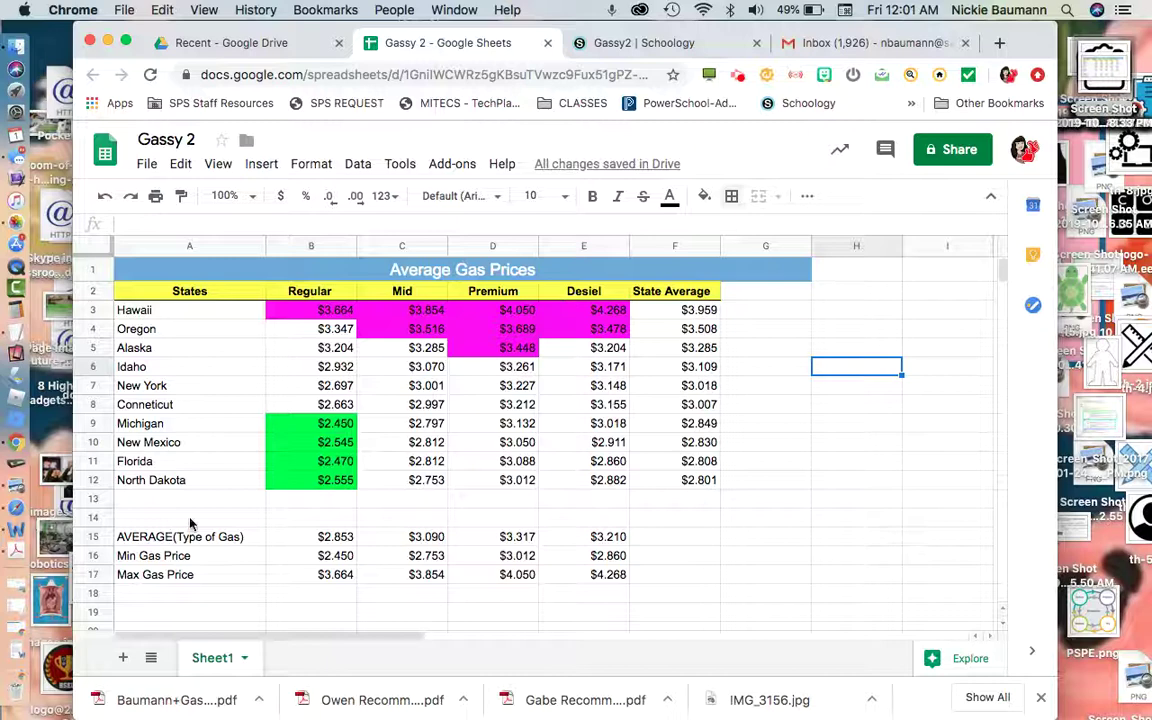
- Put an outer border around the summary labels in A15:A17
{"action": "left_click_drag", "start_coordinate": [150, 540], "coordinate": [215, 578]}
{"action": "scroll", "coordinate": [300, 480], "scroll_direction": "right", "scroll_amount": 5}
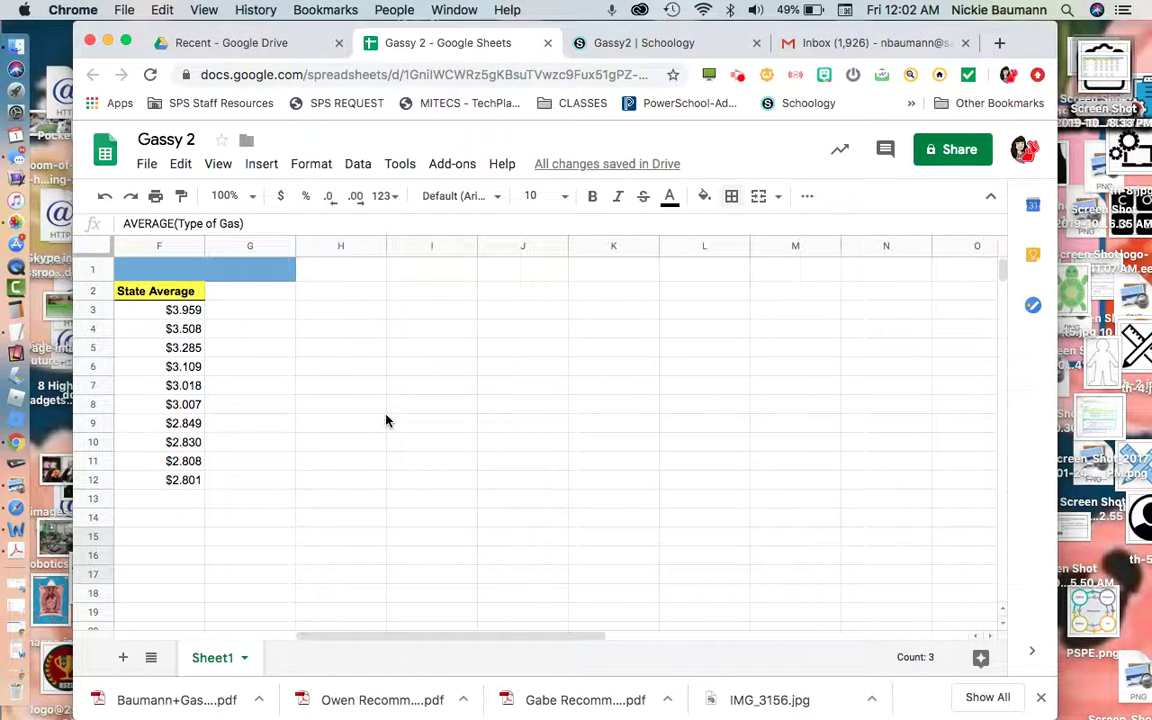
{"action": "scroll", "coordinate": [392, 638], "scroll_direction": "left", "scroll_amount": 5}
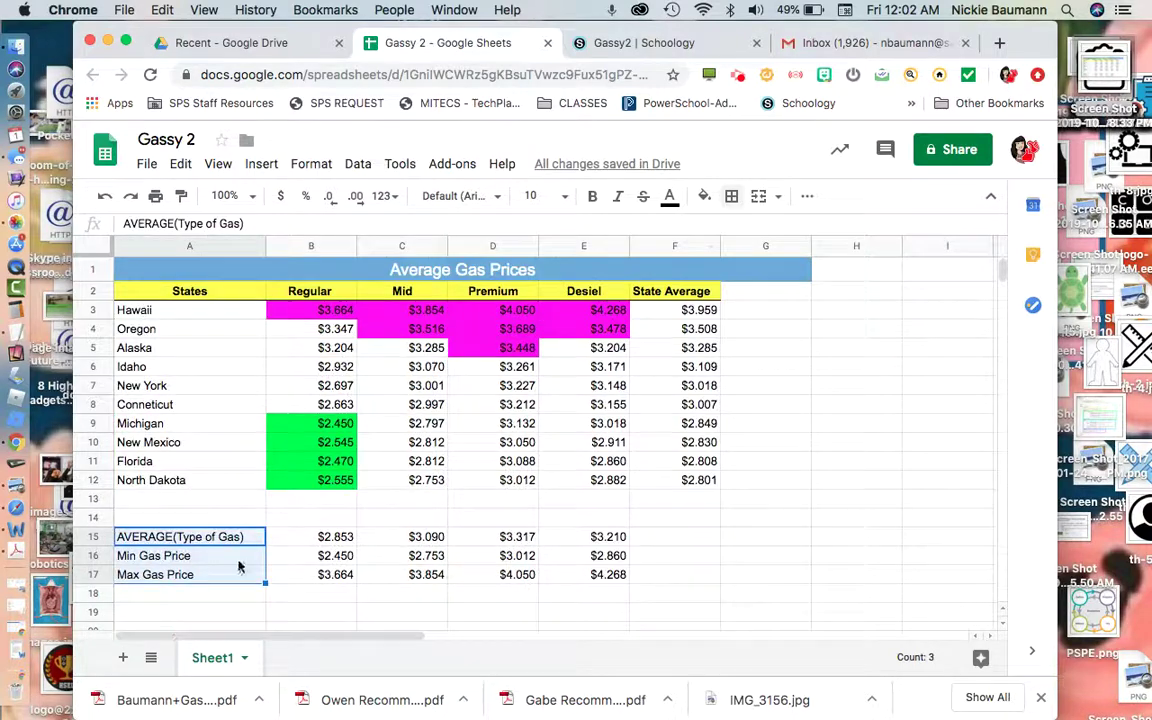
{"action": "left_click", "coordinate": [731, 197]}
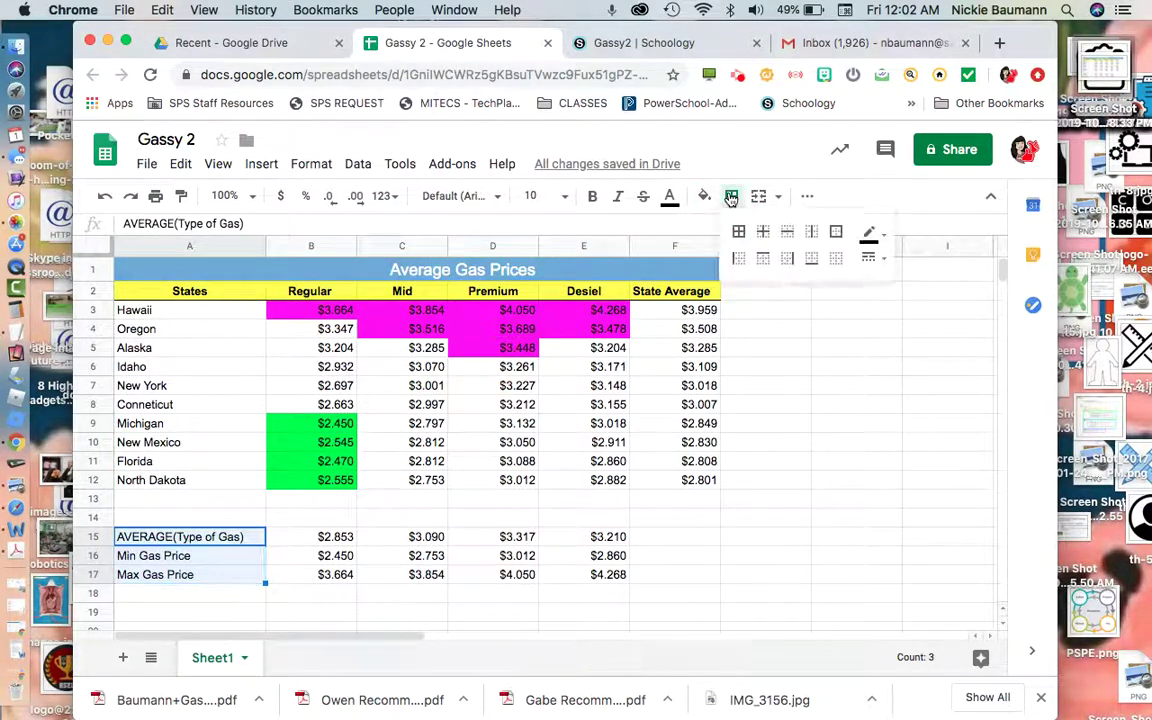
{"action": "left_click", "coordinate": [837, 233]}
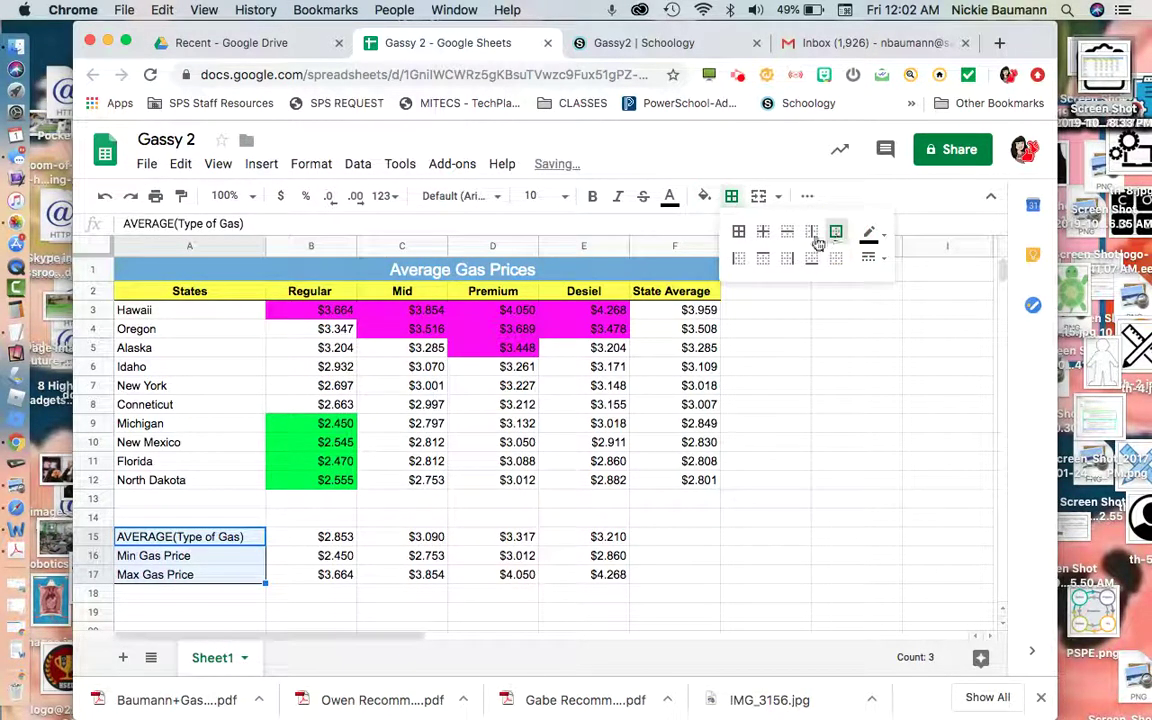
{"action": "left_click", "coordinate": [716, 484]}
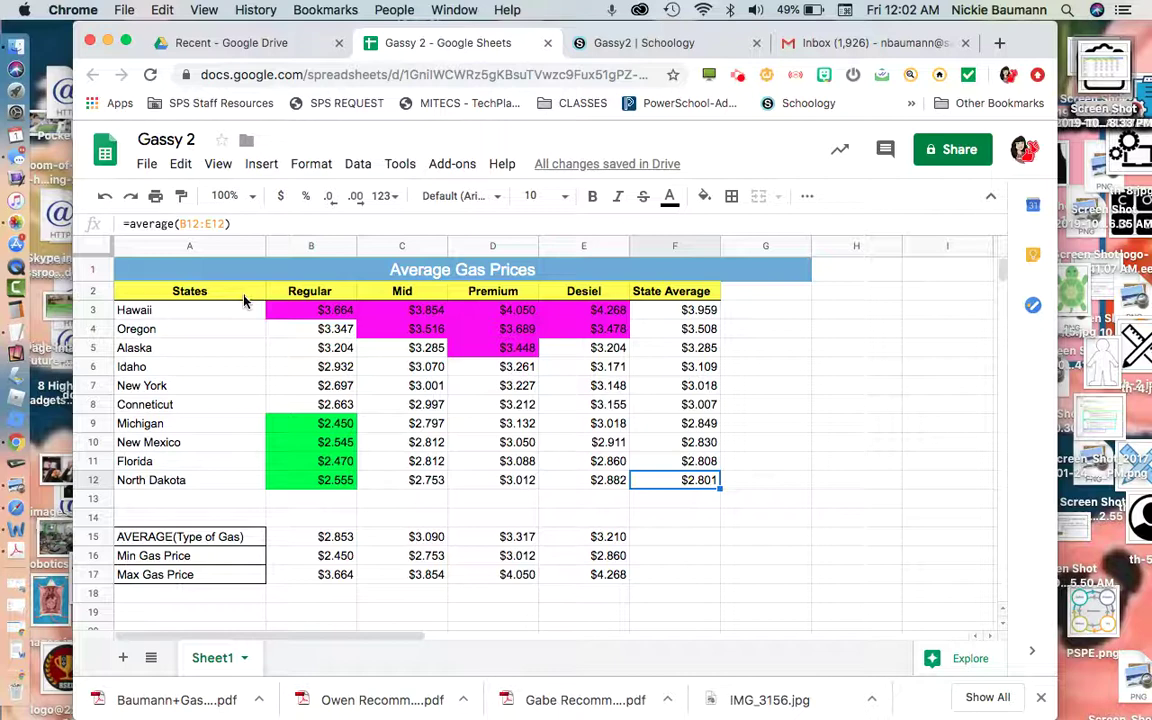
- Give the State Average column F2:F12 a double-line left border
{"action": "left_click", "coordinate": [677, 298]}
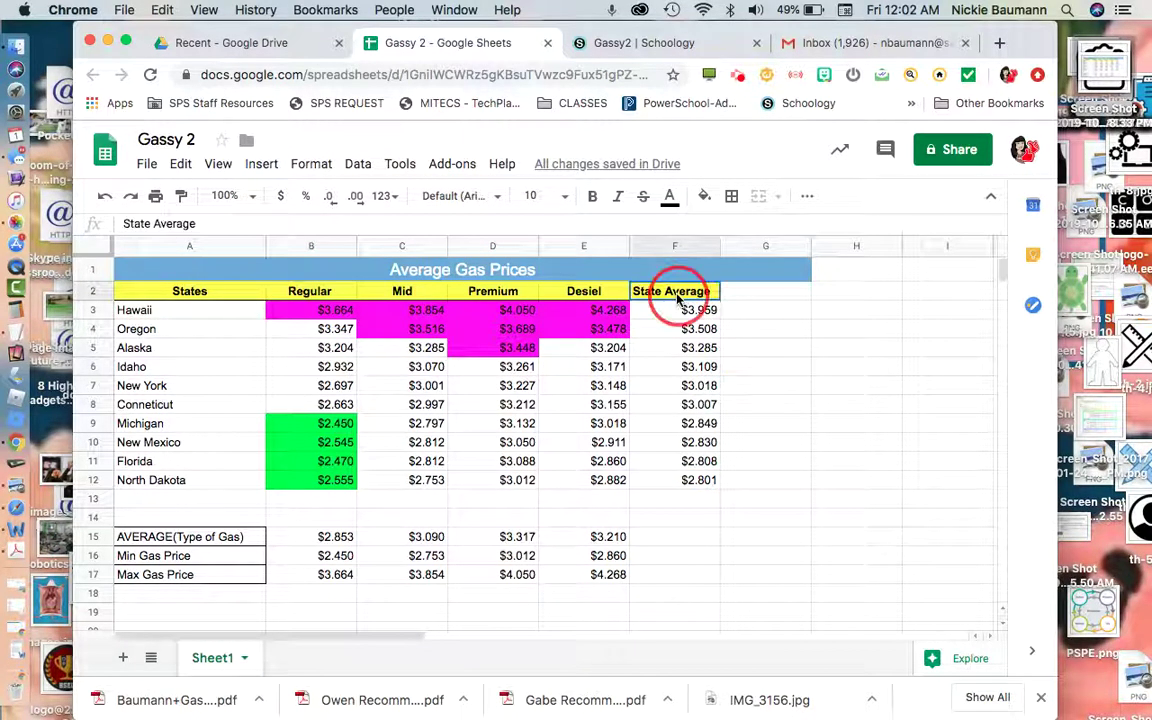
{"action": "left_click_drag", "start_coordinate": [677, 298], "coordinate": [686, 482]}
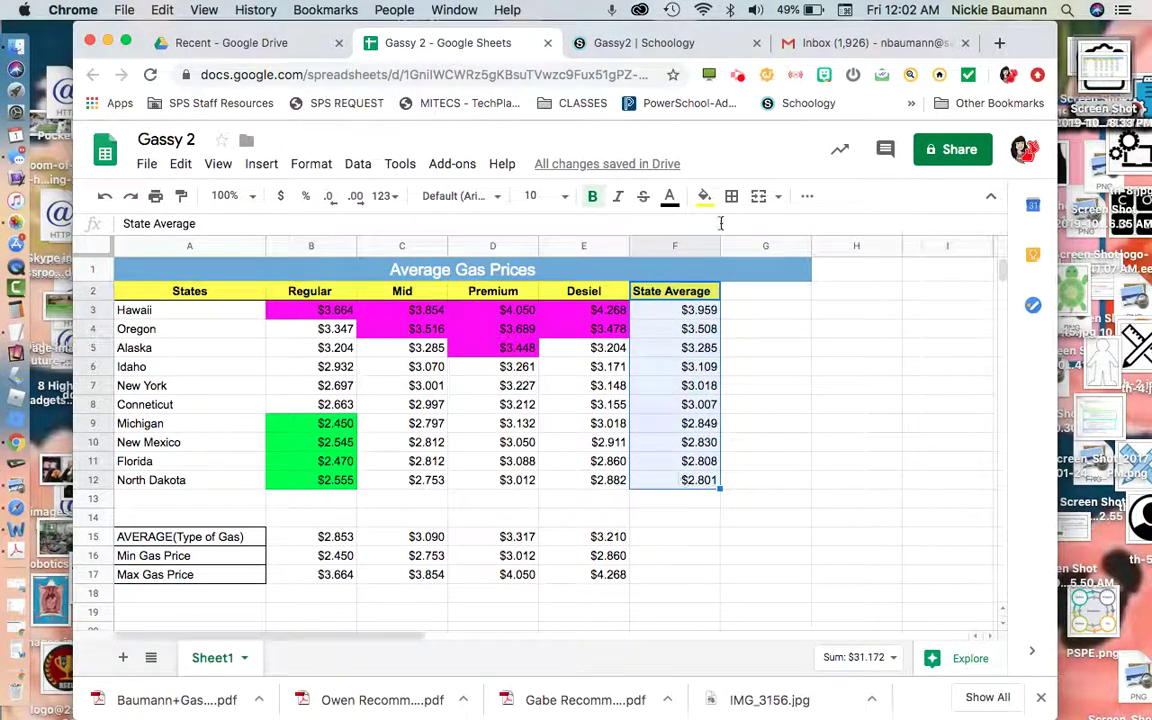
{"action": "left_click", "coordinate": [731, 197]}
{"action": "left_click", "coordinate": [741, 262]}
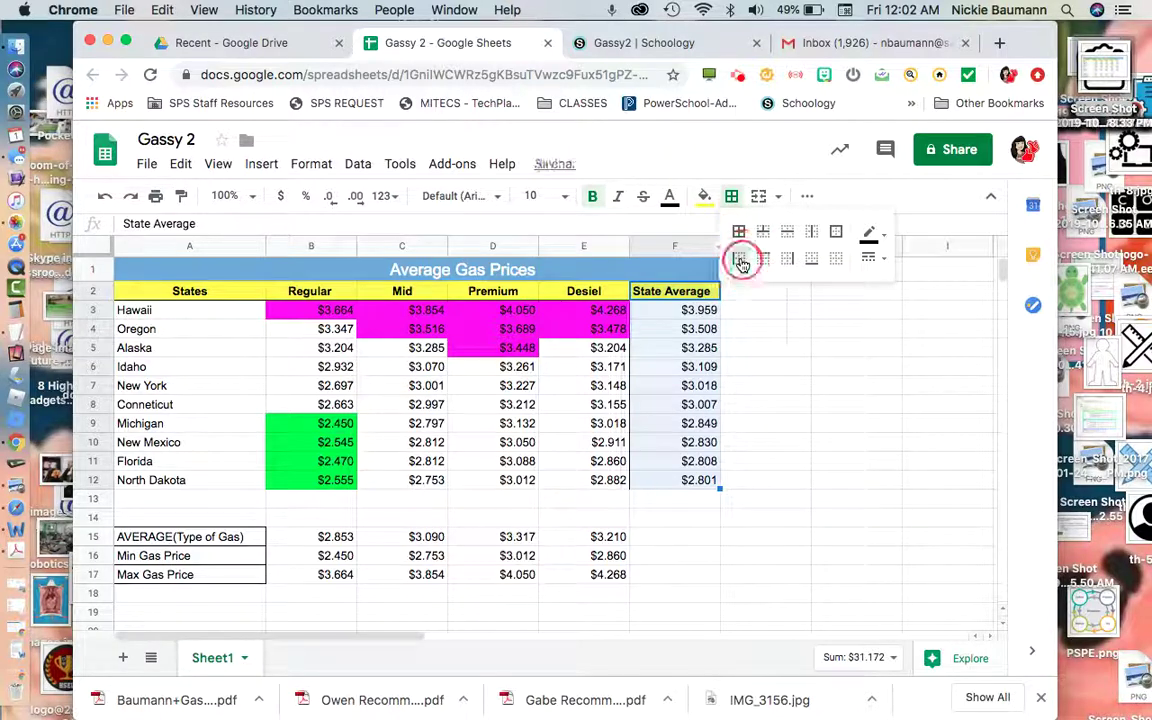
{"action": "left_click", "coordinate": [869, 257]}
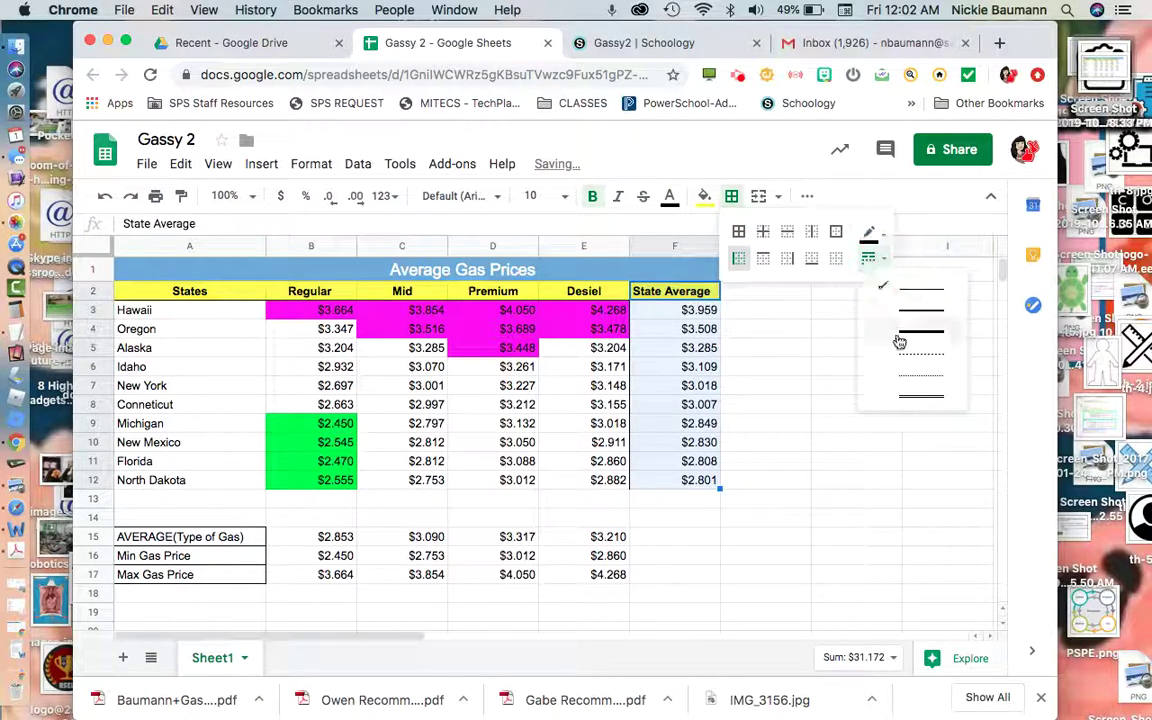
{"action": "left_click", "coordinate": [900, 396]}
{"action": "left_click", "coordinate": [898, 394]}
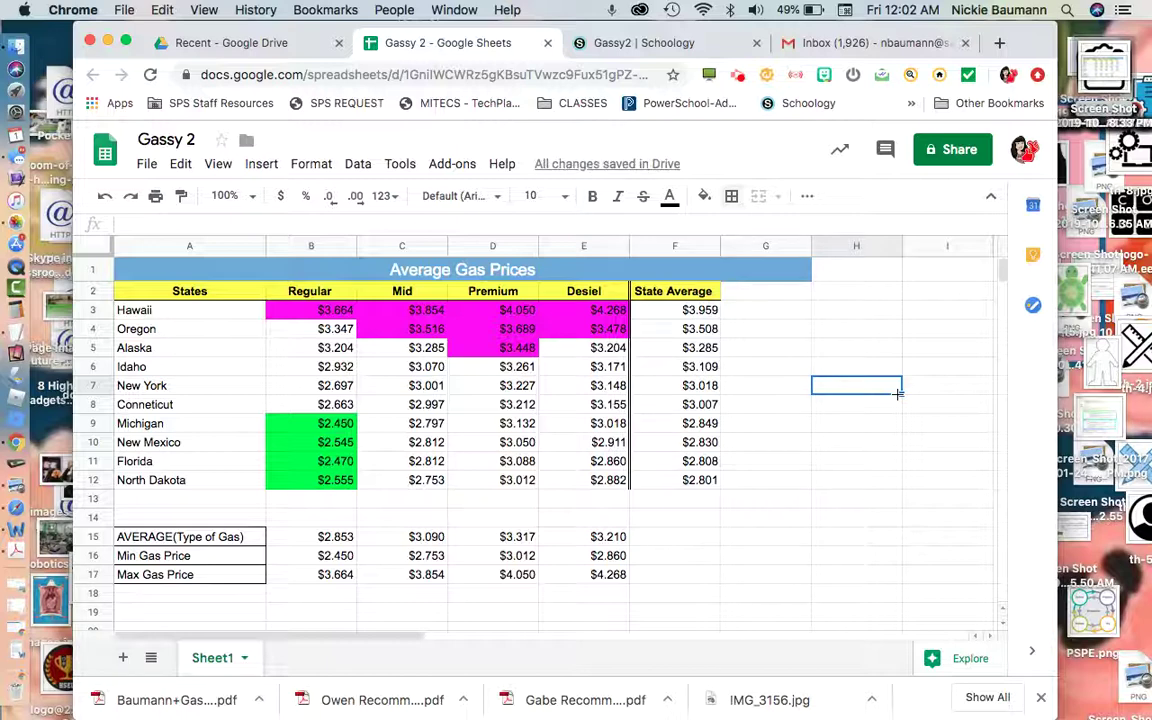
- Set the Average Gas Prices title to 18 pt font size
{"action": "left_click", "coordinate": [297, 268]}
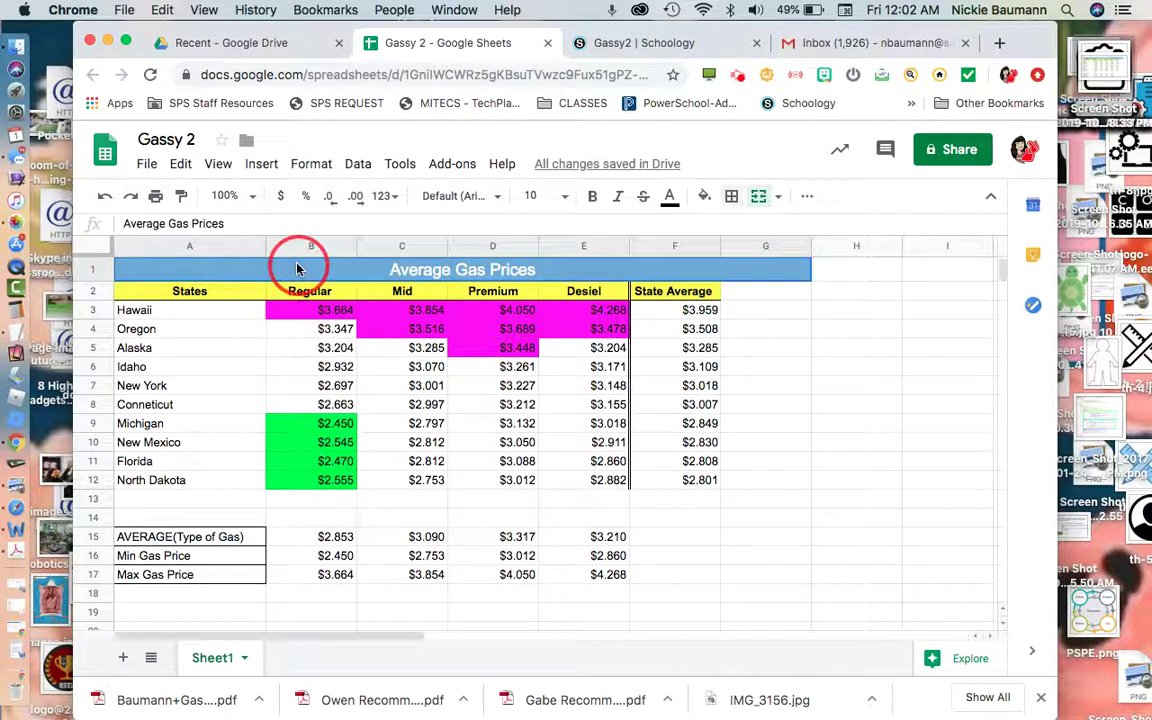
{"action": "left_click", "coordinate": [564, 196]}
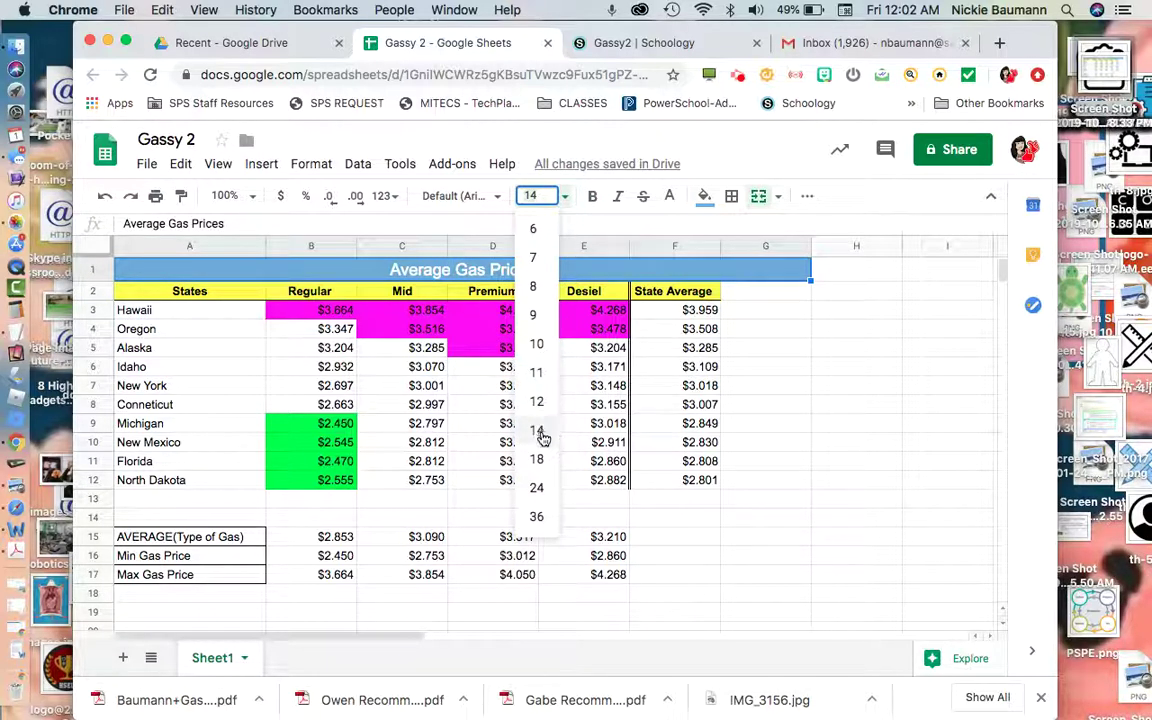
{"action": "left_click", "coordinate": [540, 460]}
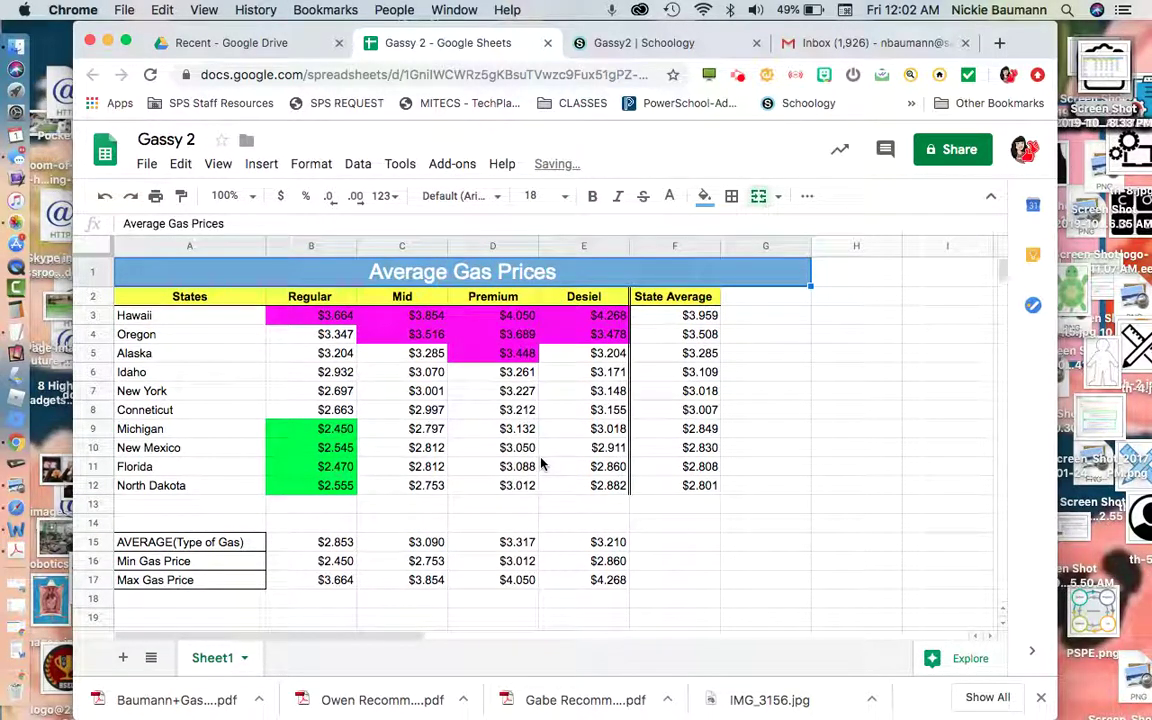
{"action": "left_click", "coordinate": [790, 396]}
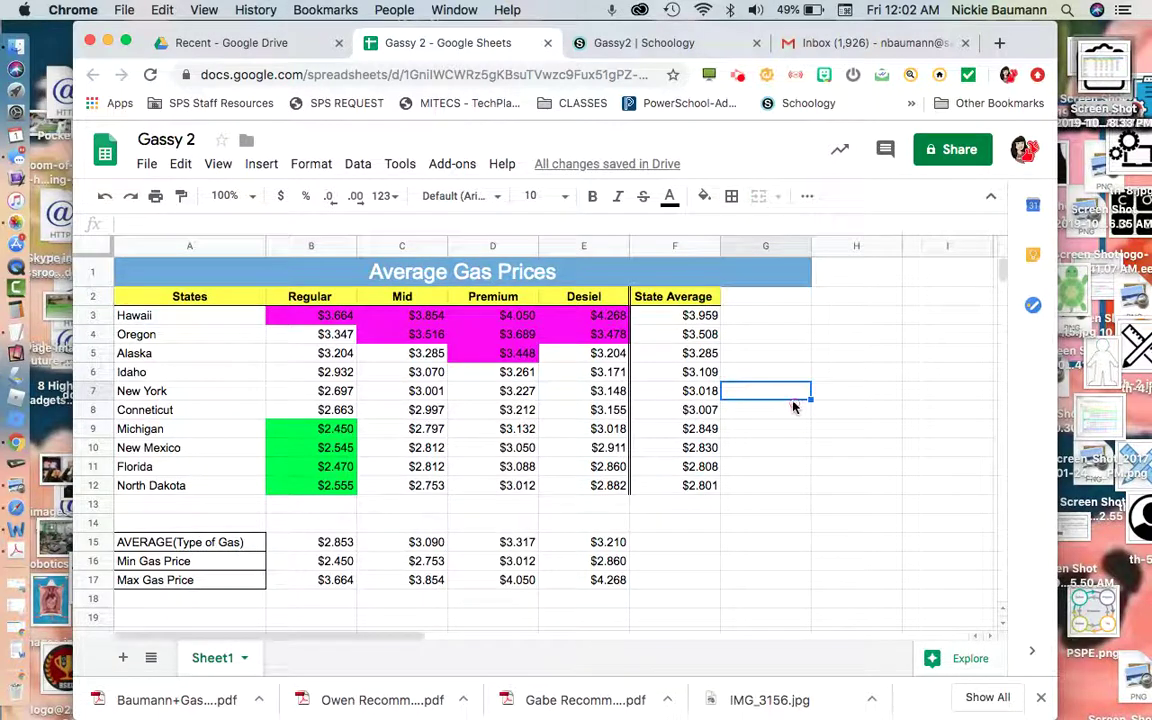
- Add a right border with a chosen line style to the state names A2:A12
{"action": "left_click_drag", "start_coordinate": [214, 298], "coordinate": [207, 484]}
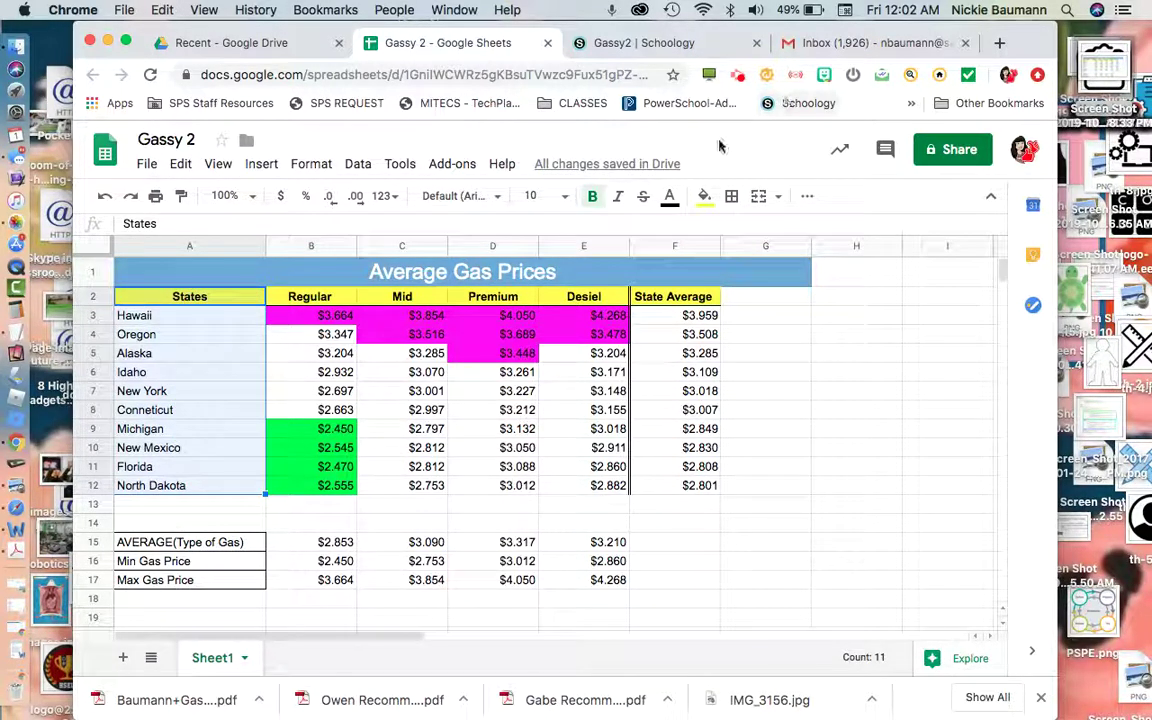
{"action": "left_click", "coordinate": [731, 197]}
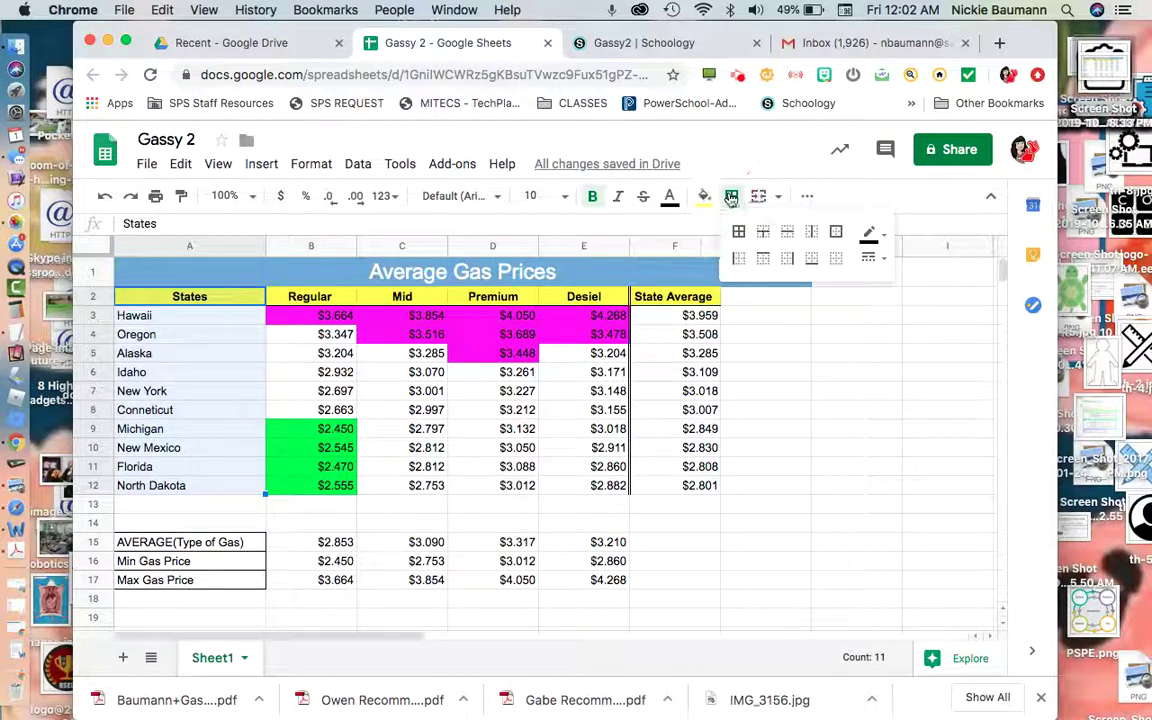
{"action": "left_click", "coordinate": [787, 260]}
{"action": "left_click", "coordinate": [870, 258]}
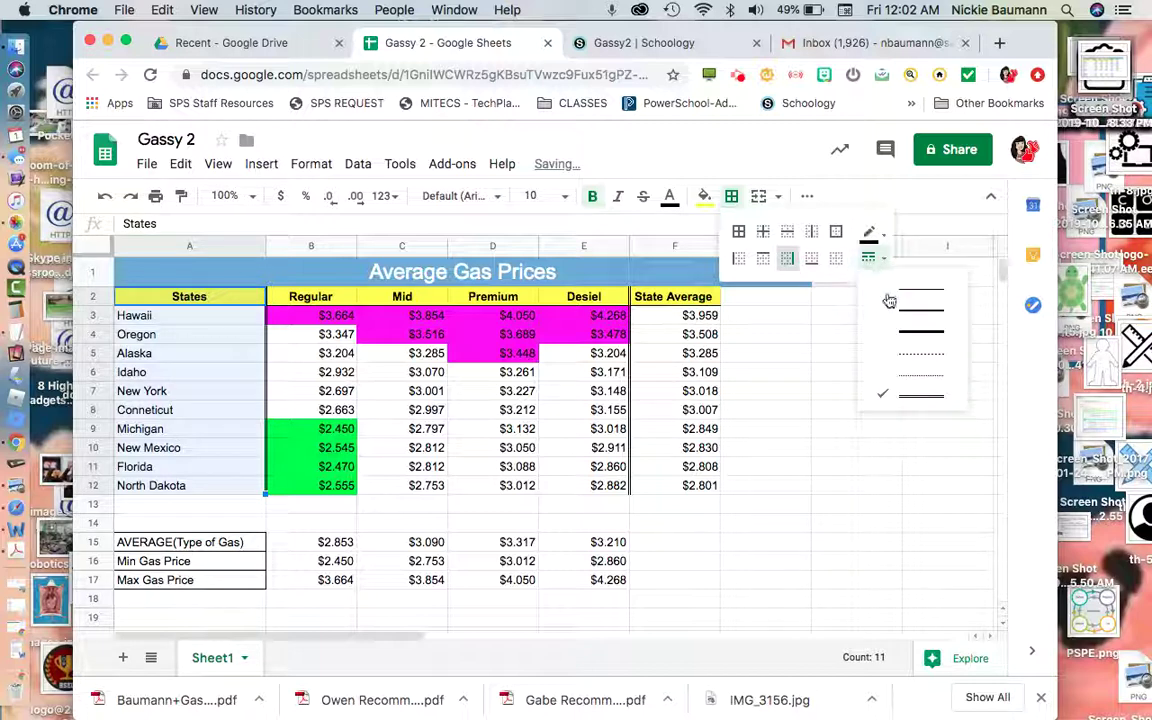
{"action": "left_click", "coordinate": [906, 294]}
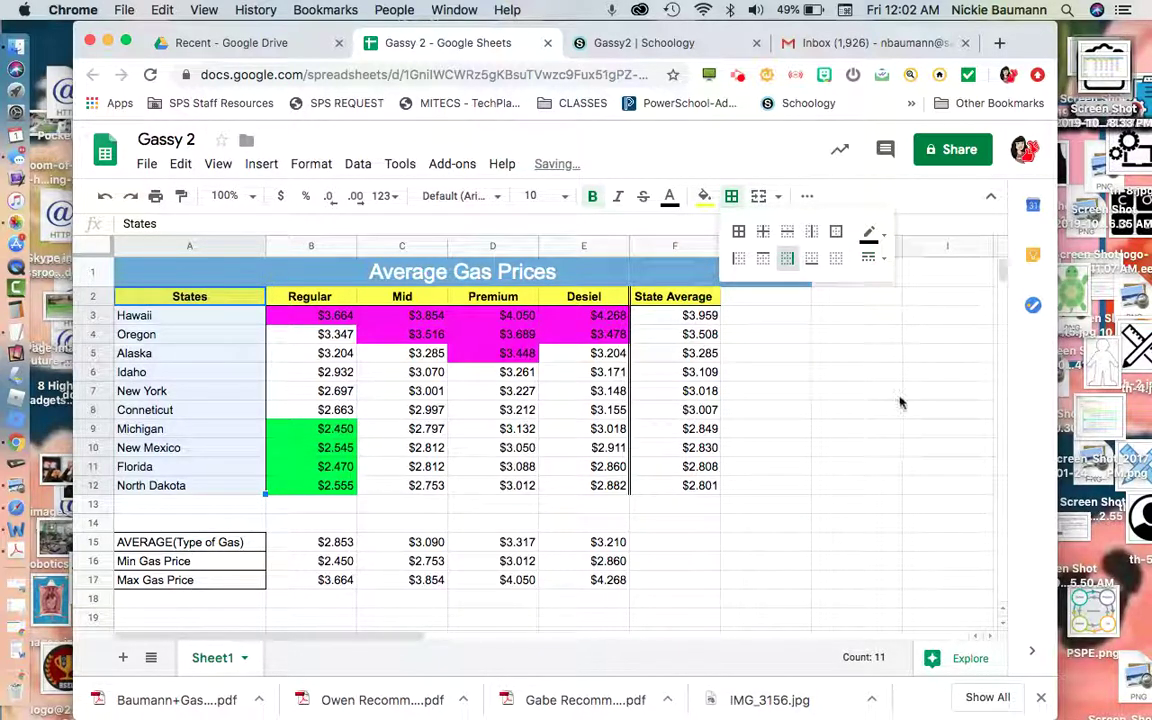
{"action": "left_click", "coordinate": [898, 396]}
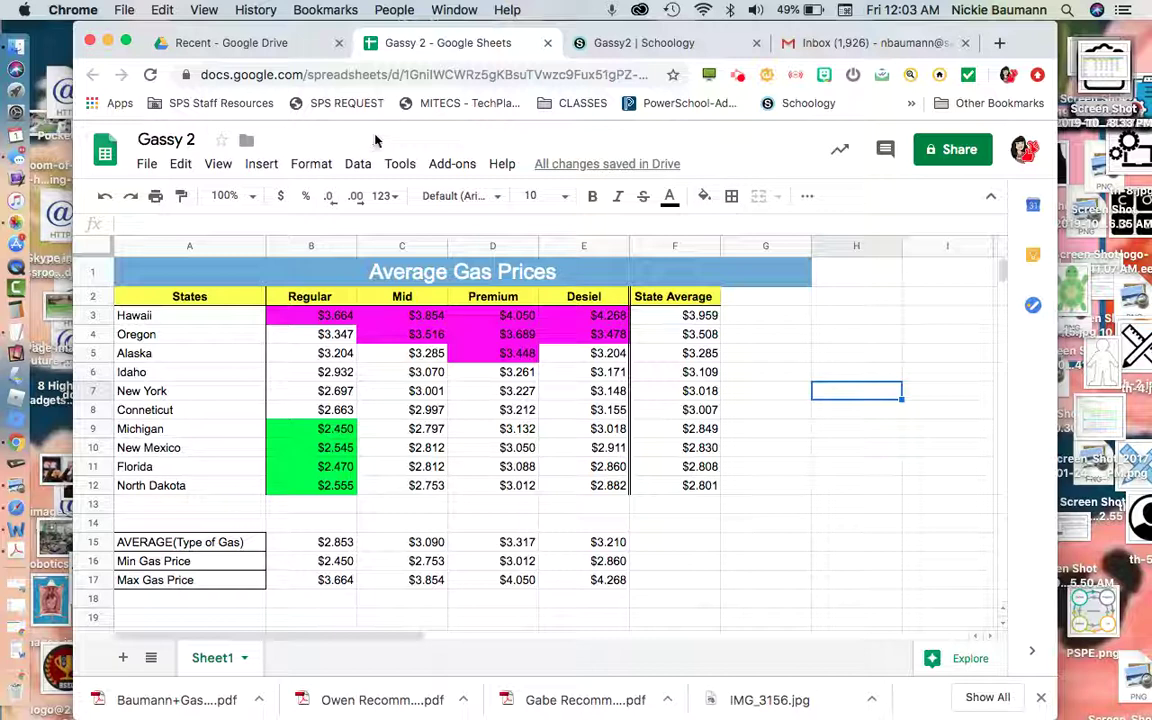
- Share Gassy 2 so anyone at the school with the link can edit, and copy the link
{"action": "left_click", "coordinate": [968, 150]}
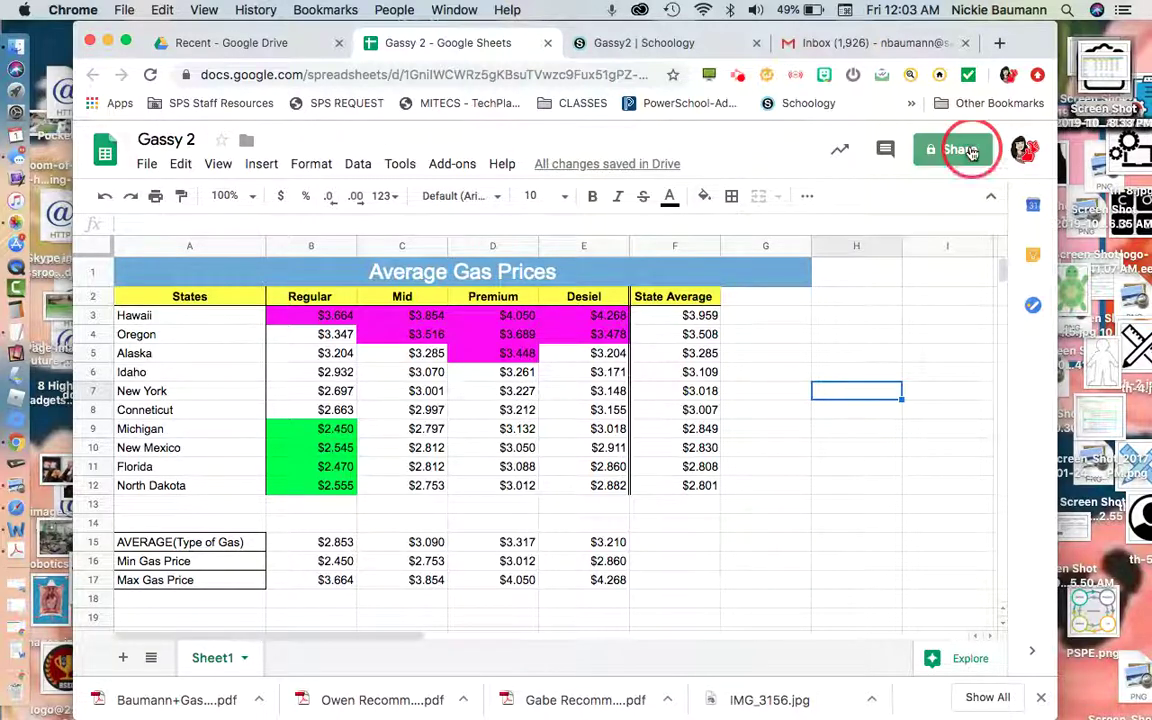
{"action": "left_click", "coordinate": [712, 313]}
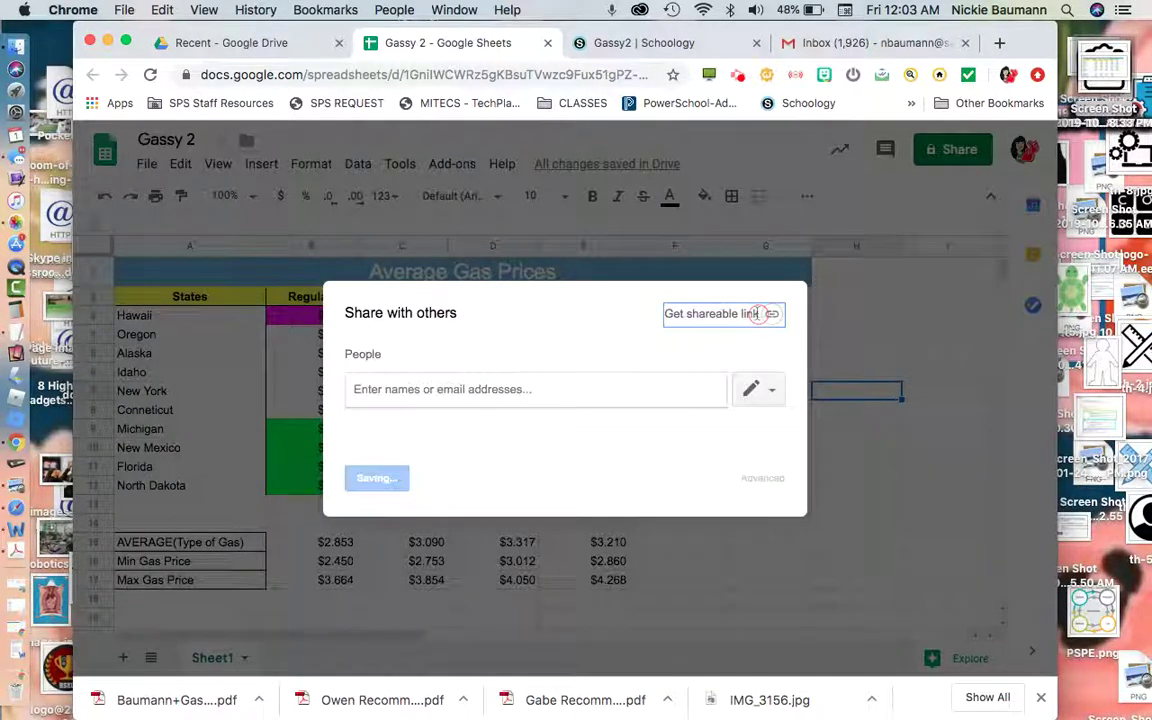
{"action": "left_click", "coordinate": [664, 384]}
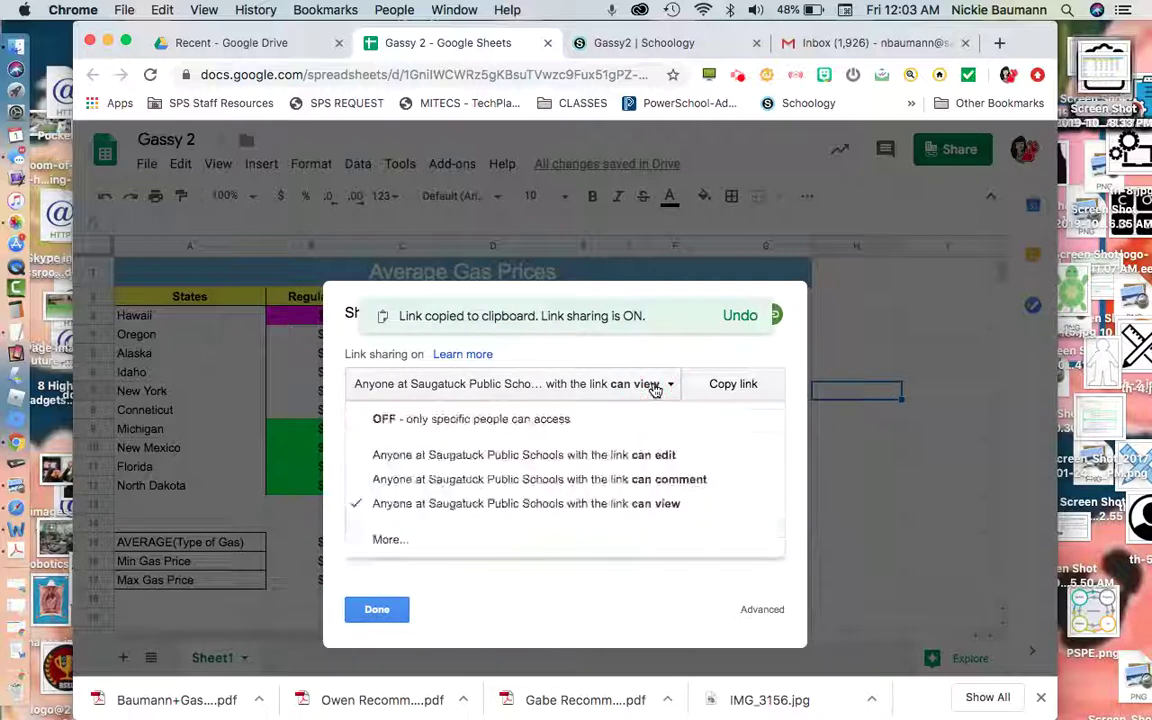
{"action": "left_click", "coordinate": [650, 466]}
{"action": "left_click", "coordinate": [752, 380]}
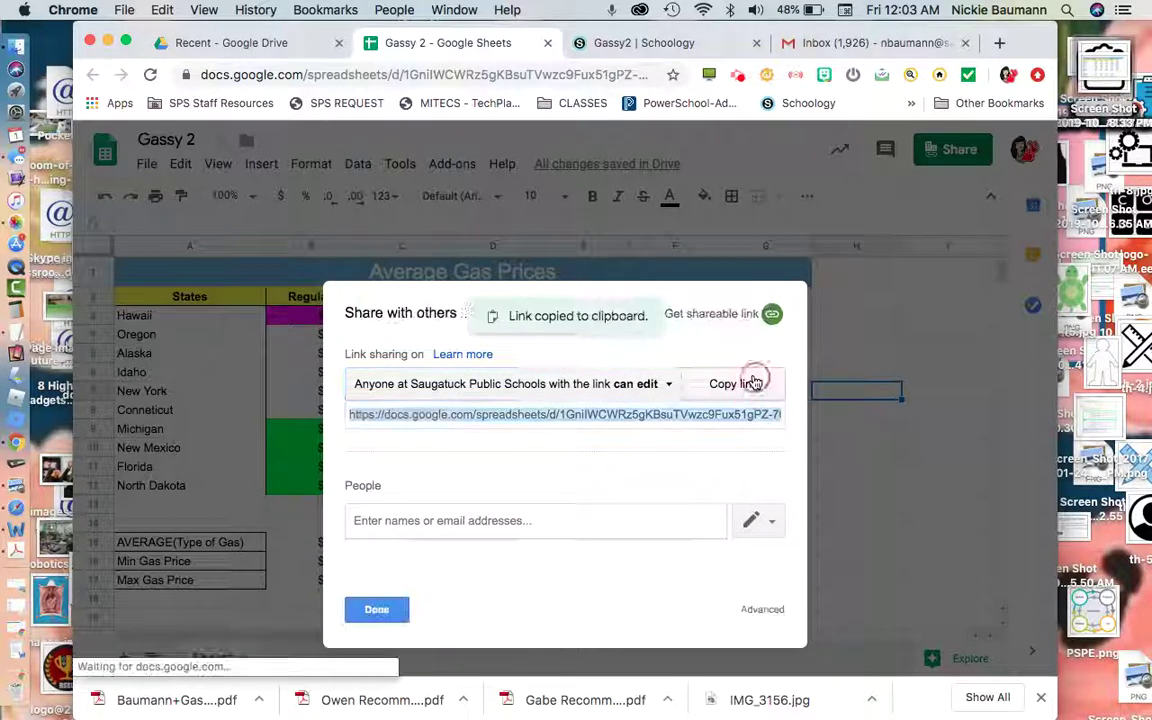